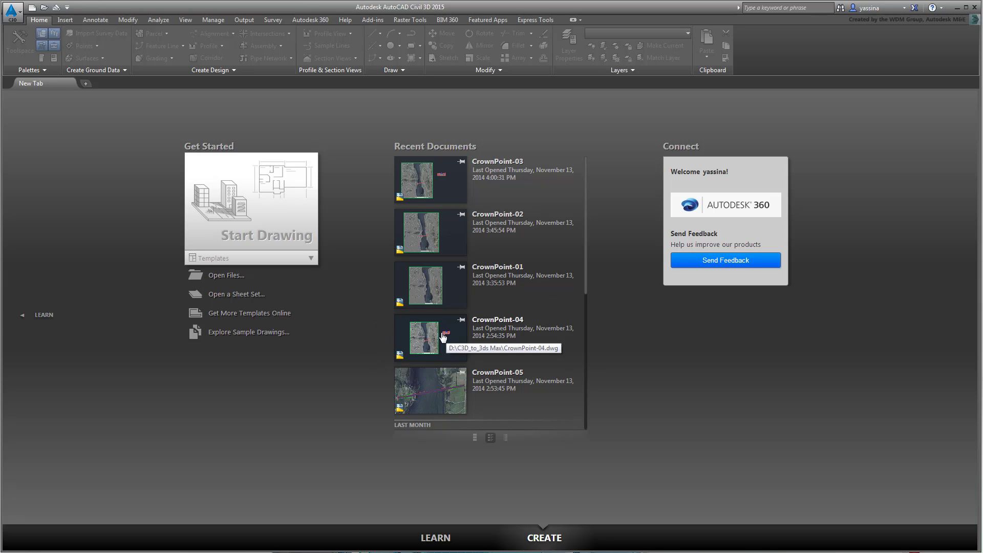
Open the CrownPoint-04 drawing from recent documents, keeping the current surface display mode.
{"action": "left_click", "coordinate": [443, 338]}
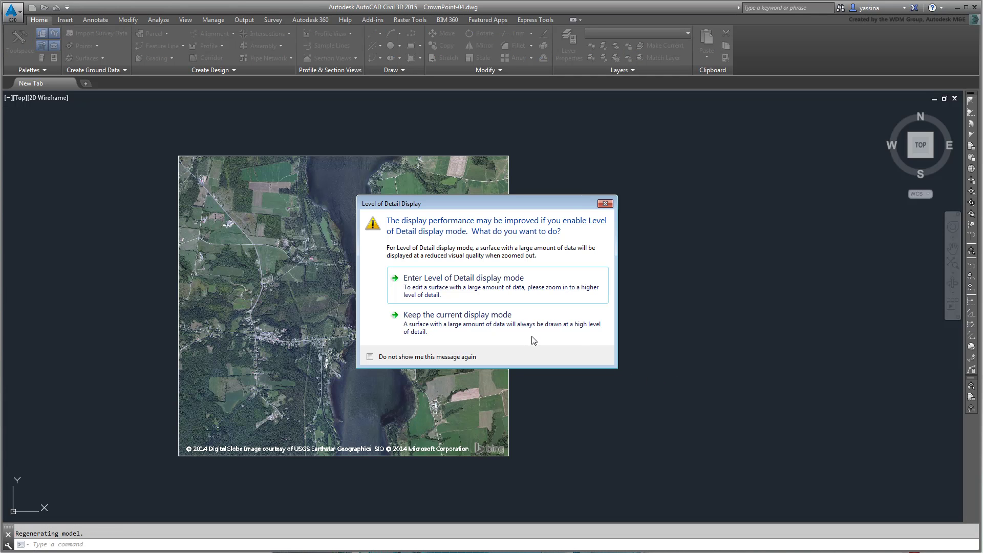
{"action": "left_click", "coordinate": [496, 322]}
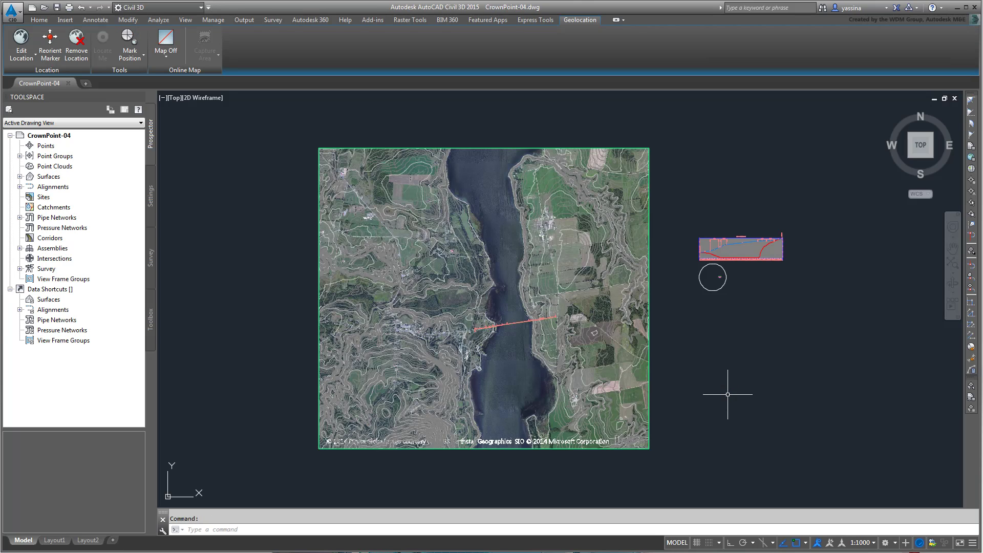
{"action": "scroll", "coordinate": [497, 325], "scroll_direction": "up", "scroll_amount": 8}
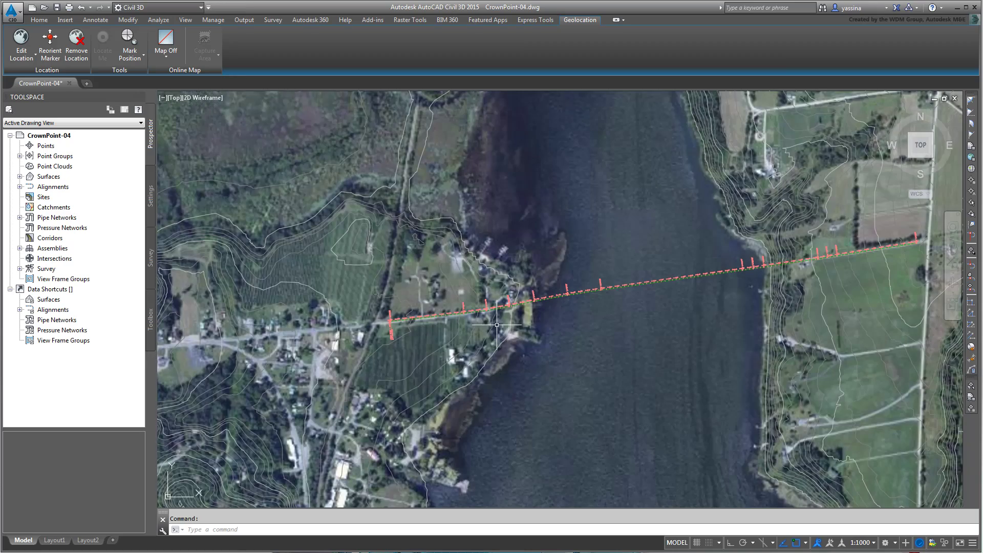
{"action": "scroll", "coordinate": [496, 324], "scroll_direction": "up", "scroll_amount": 3}
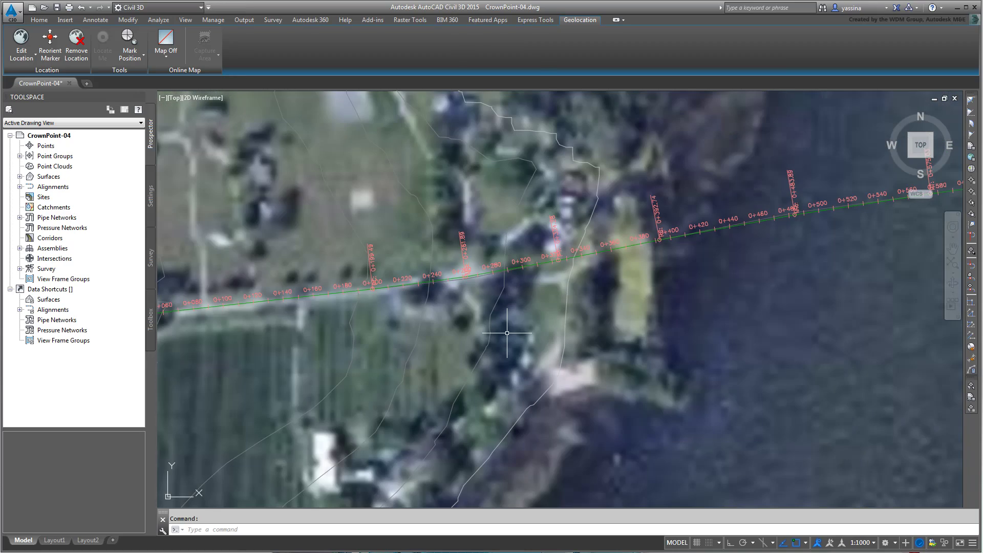
{"action": "middle_click_drag", "start_coordinate": [551, 342], "coordinate": [756, 335]}
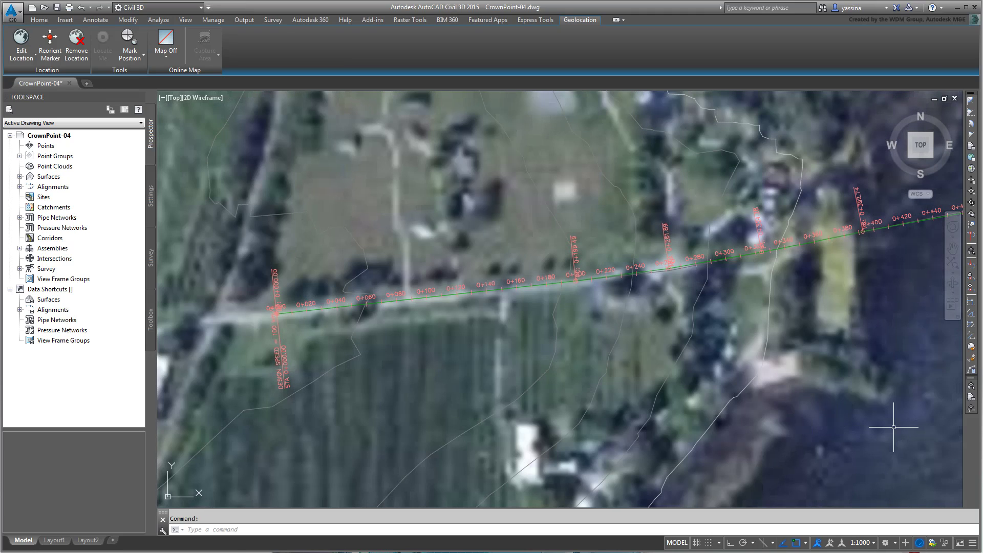
{"action": "mouse_move", "coordinate": [893, 427]}
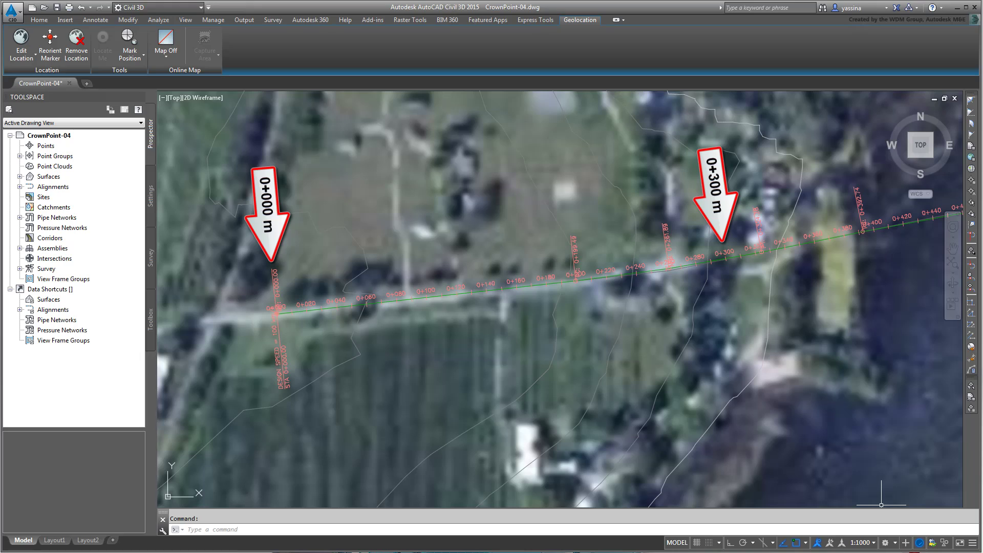
{"action": "scroll", "coordinate": [888, 430], "scroll_direction": "down", "scroll_amount": 2}
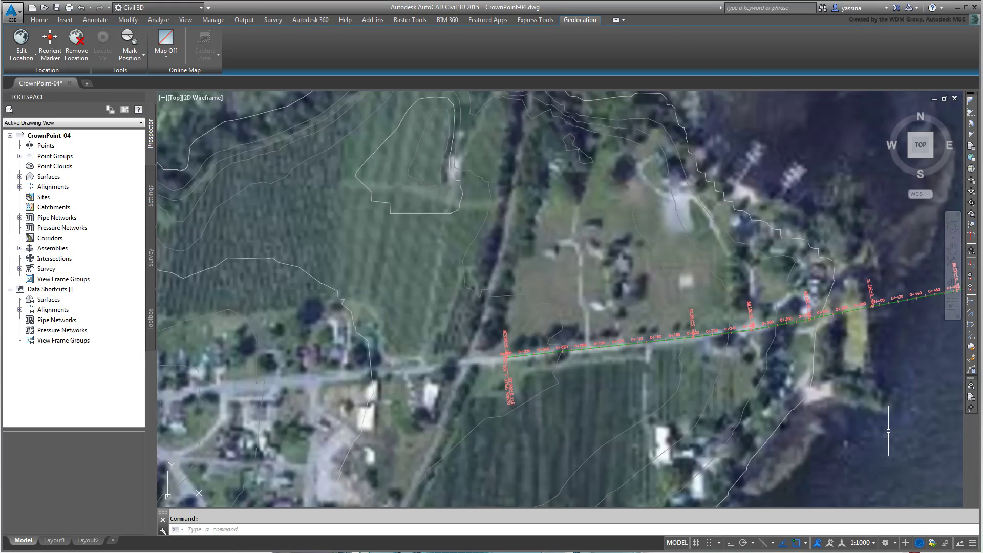
{"action": "scroll", "coordinate": [888, 430], "scroll_direction": "down", "scroll_amount": 3}
{"action": "mouse_move", "coordinate": [888, 430]}
{"action": "middle_mouse_down"}
{"action": "mouse_move", "coordinate": [732, 357]}
{"action": "mouse_move", "coordinate": [684, 354]}
{"action": "middle_mouse_up"}
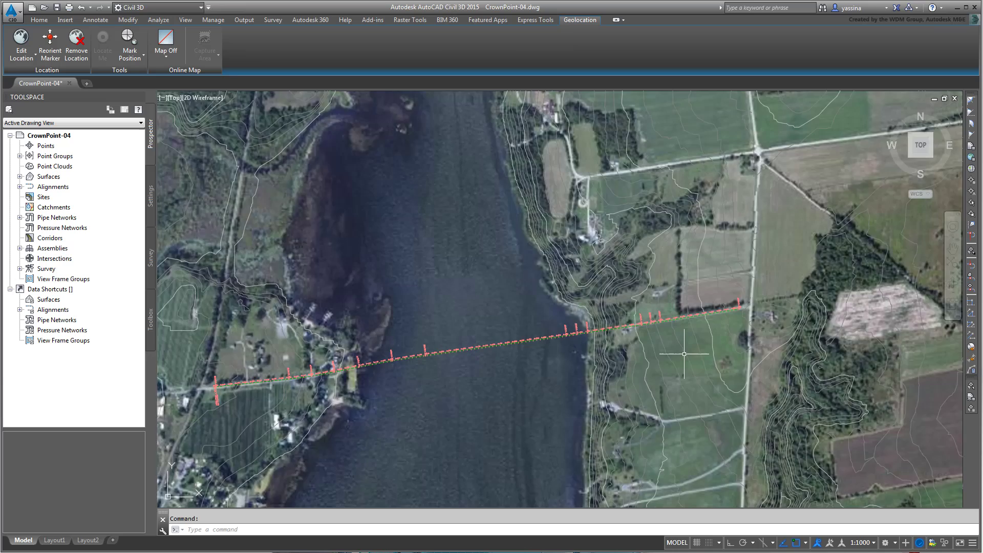
{"action": "scroll", "coordinate": [684, 353], "scroll_direction": "up", "scroll_amount": 4}
{"action": "middle_click_drag", "start_coordinate": [564, 397], "coordinate": [542, 413]}
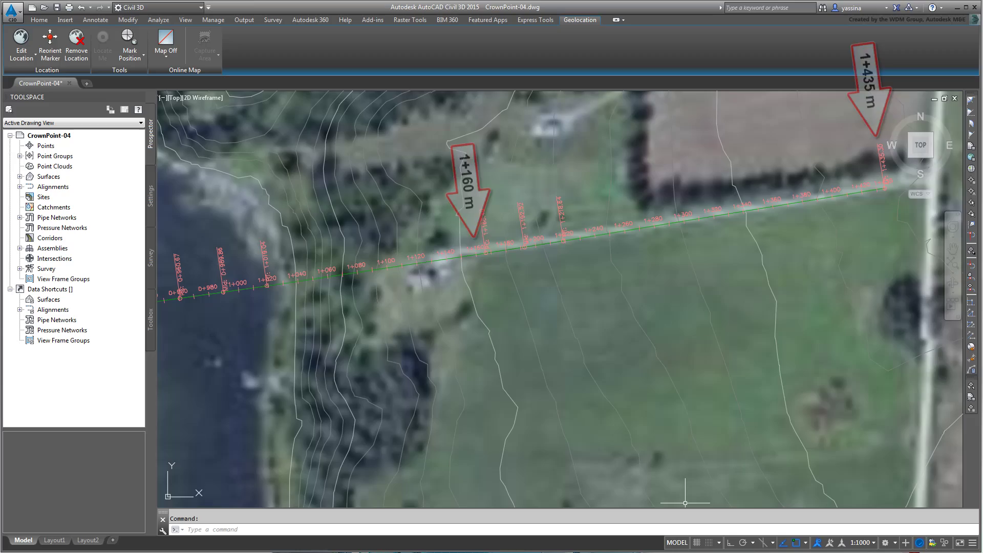
{"action": "scroll", "coordinate": [597, 364], "scroll_direction": "down", "scroll_amount": 6}
{"action": "scroll", "coordinate": [511, 391], "scroll_direction": "up", "scroll_amount": 4}
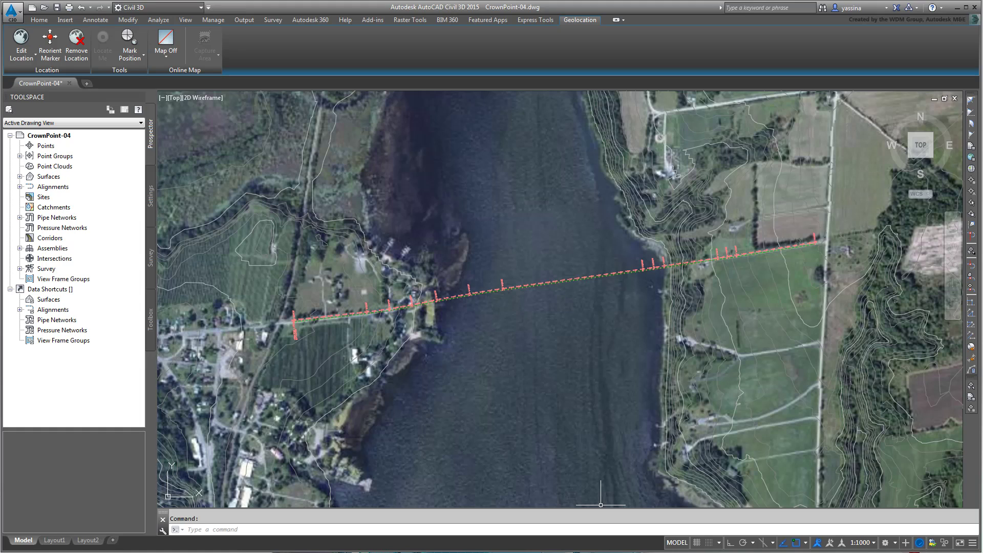
{"action": "middle_click_drag", "start_coordinate": [568, 476], "coordinate": [547, 490]}
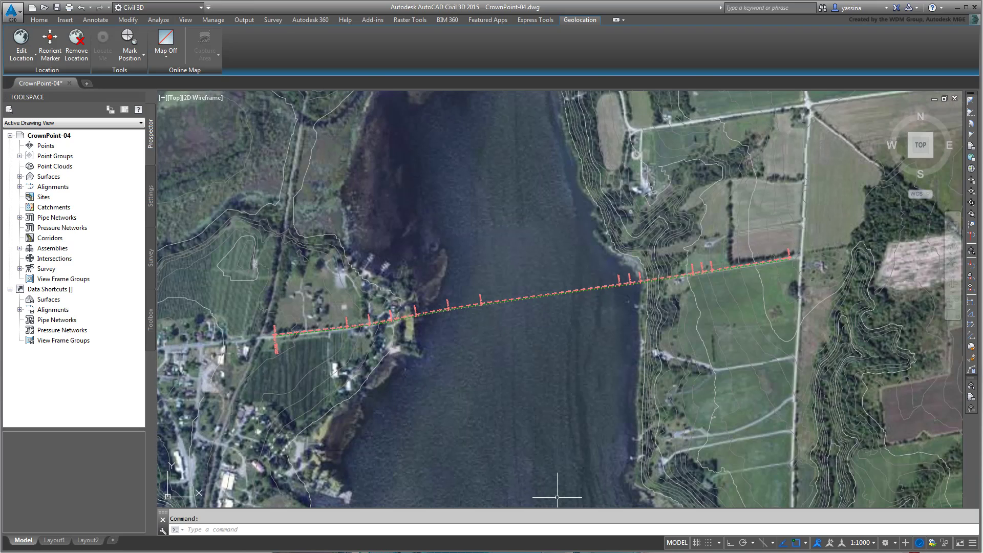
Create Corridor - New Bridge using Alignment - New Bridge Design, Profile - New Bridge and Assembly - Bridge Ends.
{"action": "left_click", "coordinate": [40, 21]}
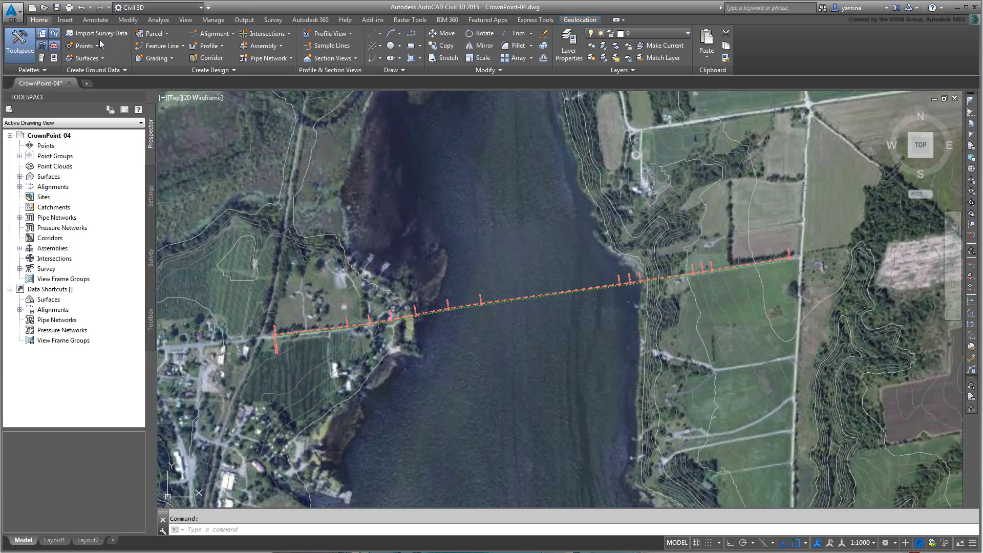
{"action": "left_click", "coordinate": [213, 61]}
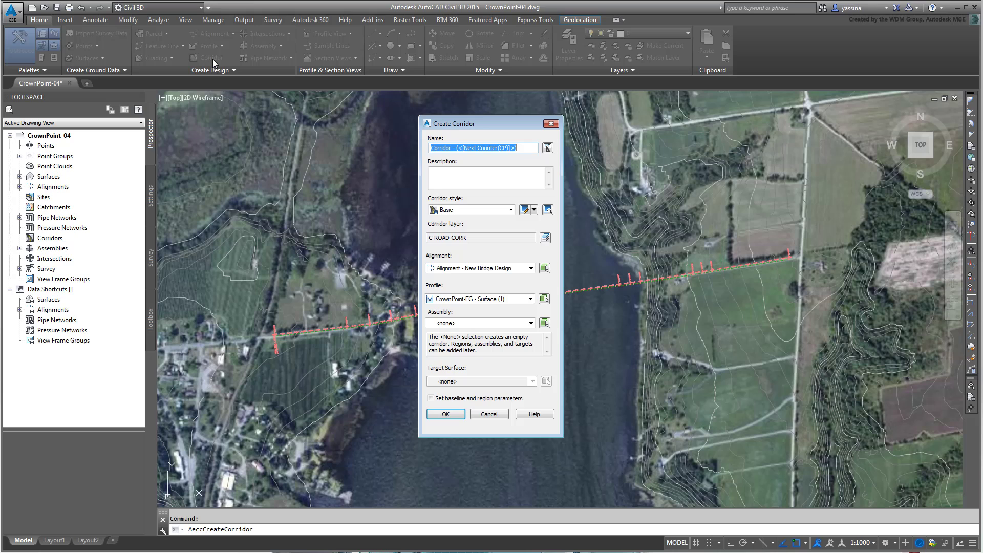
{"action": "left_click_drag", "start_coordinate": [505, 128], "coordinate": [766, 167]}
{"action": "type", "text": "New Bridge"}
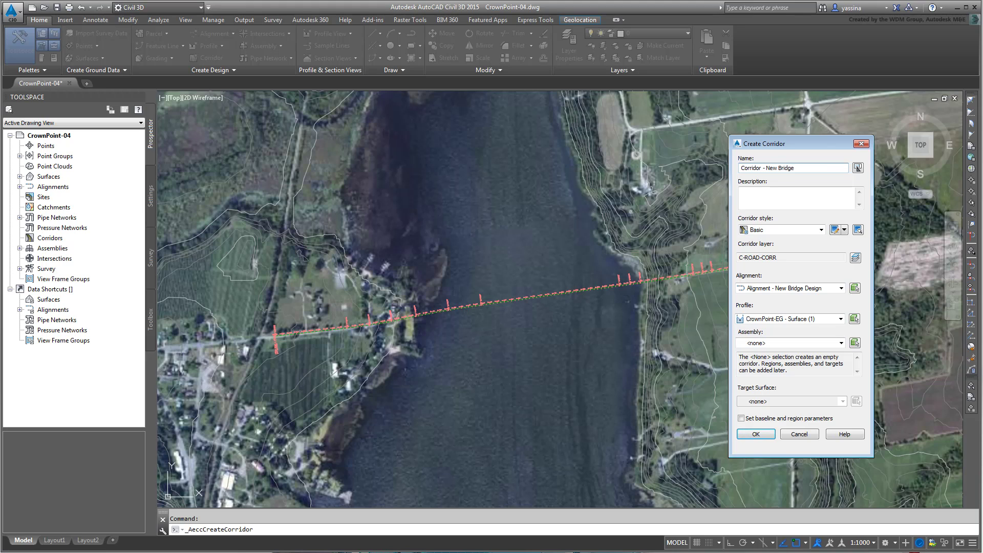
{"action": "left_click", "coordinate": [839, 289]}
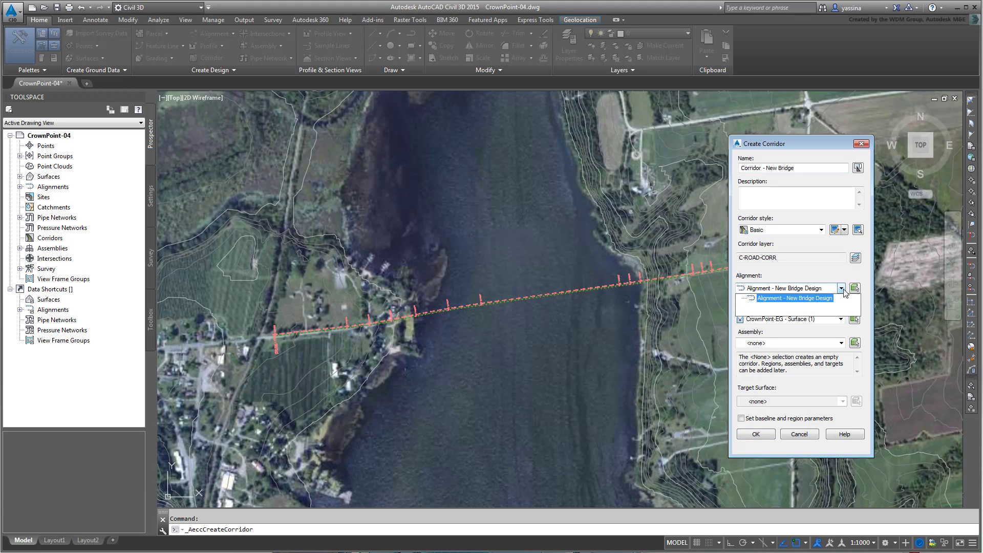
{"action": "left_click", "coordinate": [841, 289]}
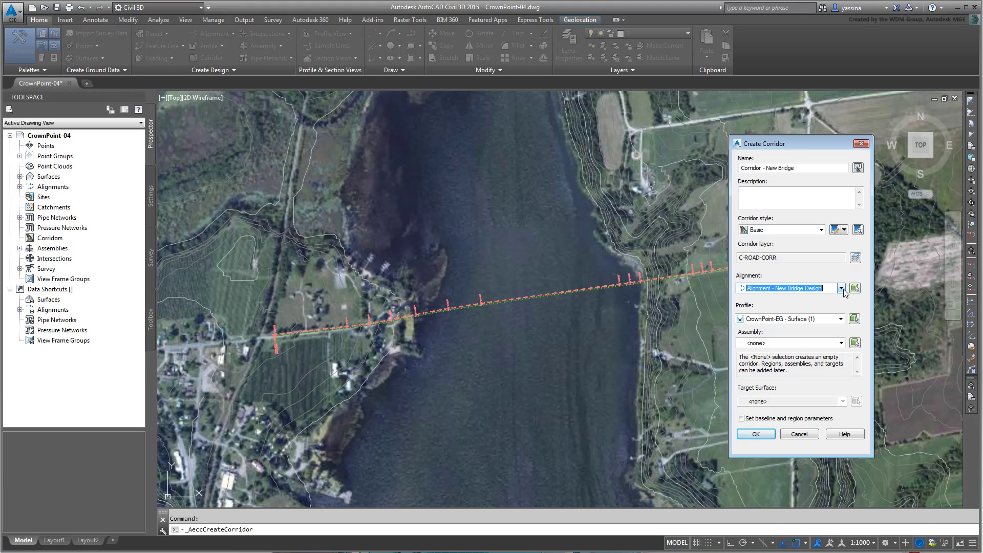
{"action": "left_click", "coordinate": [841, 319]}
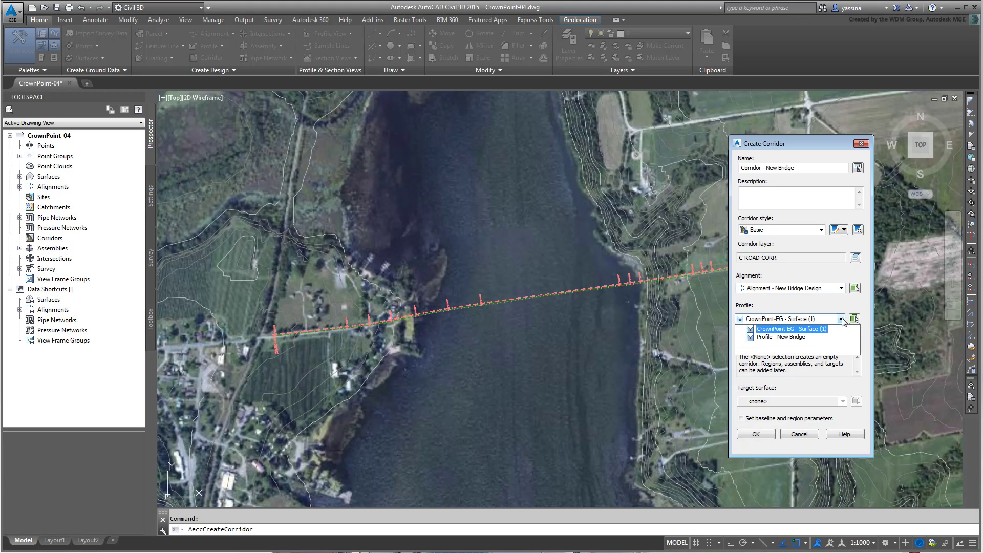
{"action": "left_click", "coordinate": [782, 337]}
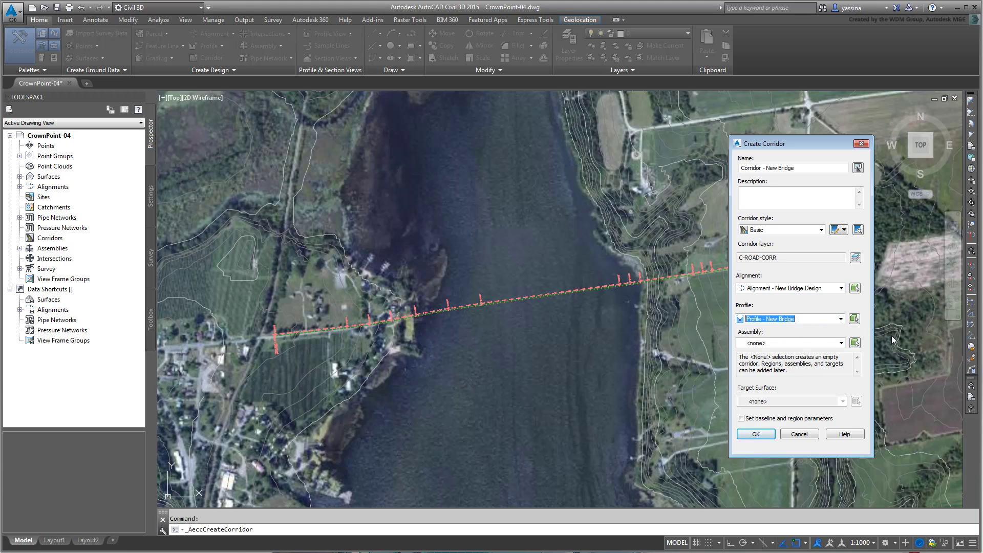
{"action": "left_click", "coordinate": [841, 343]}
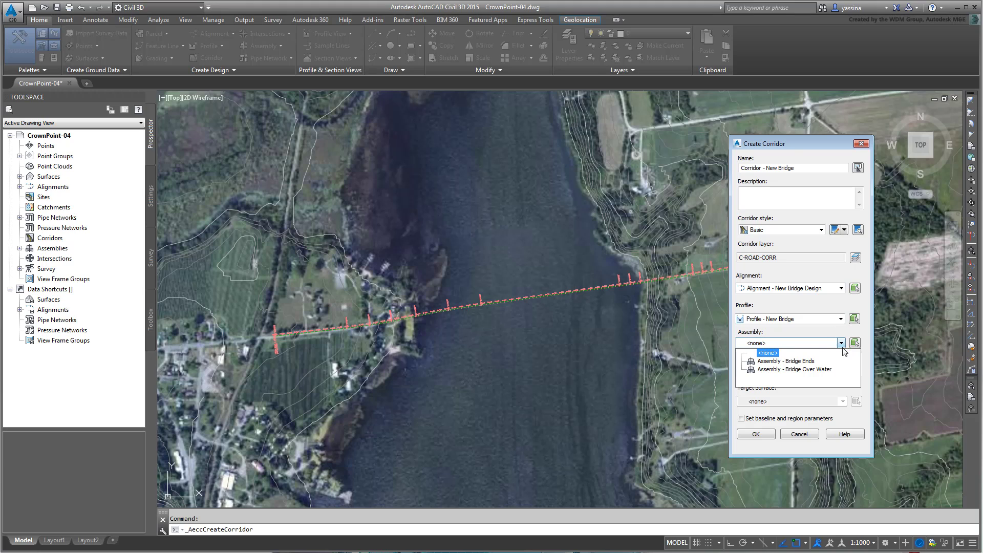
{"action": "left_click", "coordinate": [802, 362]}
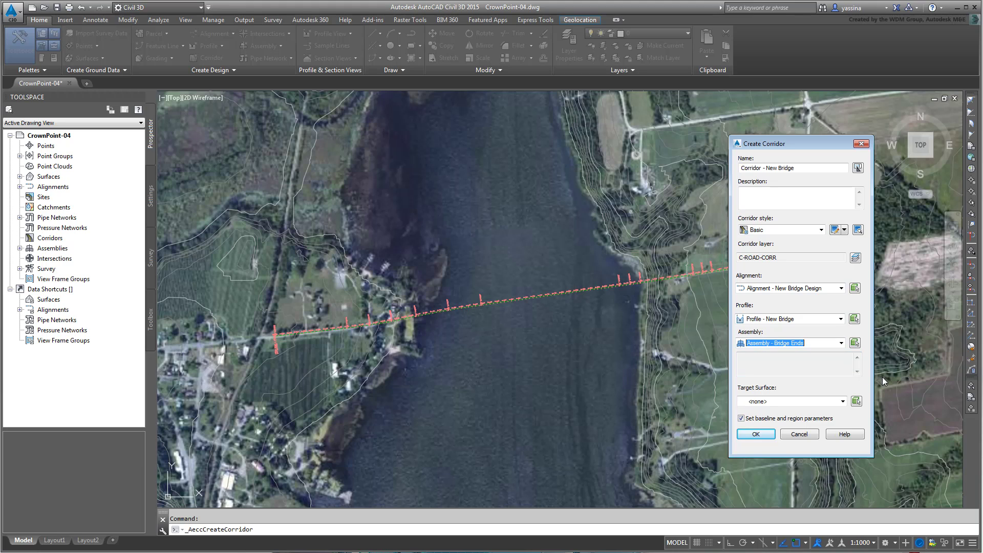
Target the CrownPoint-EG surface, skip baseline and region parameters, and build the corridor.
{"action": "left_click", "coordinate": [841, 402]}
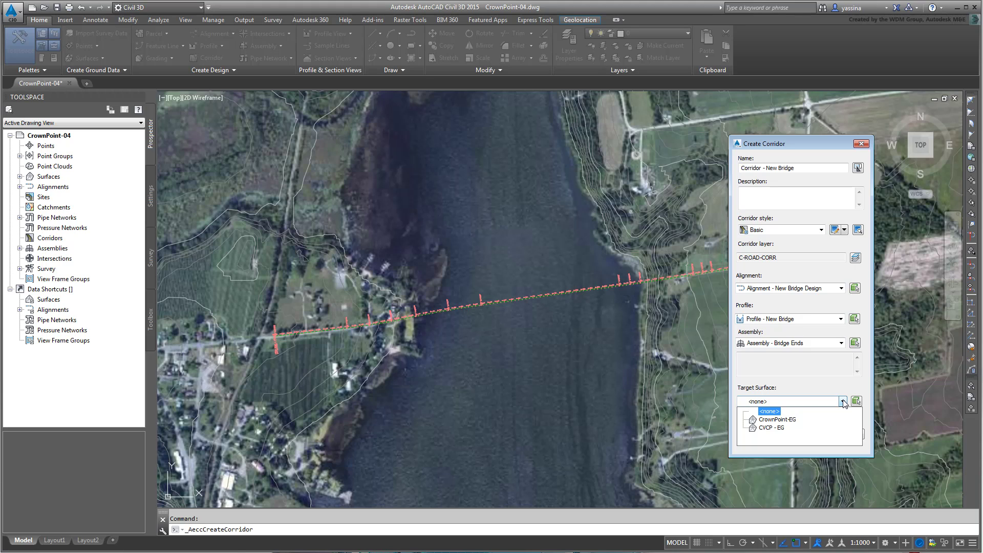
{"action": "left_click", "coordinate": [788, 419]}
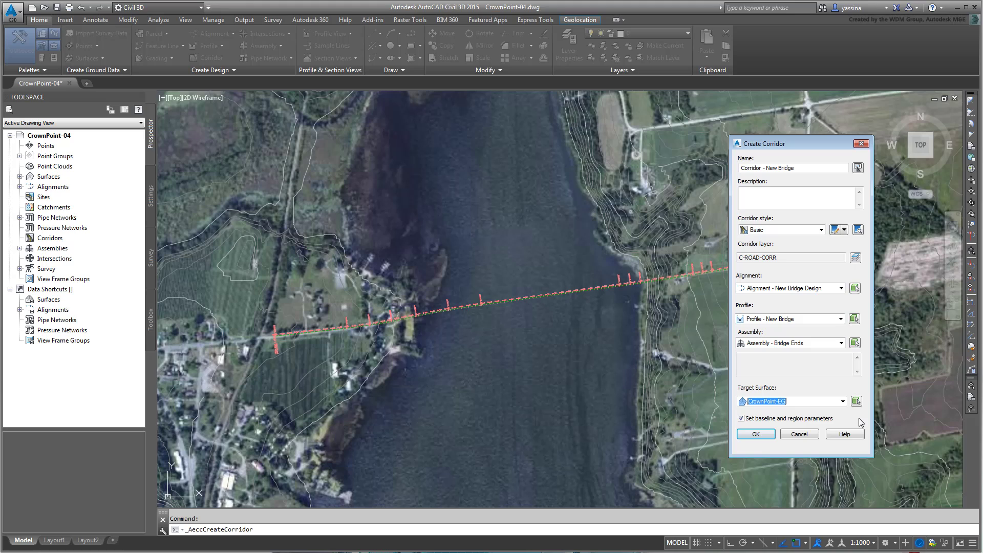
{"action": "left_click", "coordinate": [741, 418]}
{"action": "left_click", "coordinate": [756, 434]}
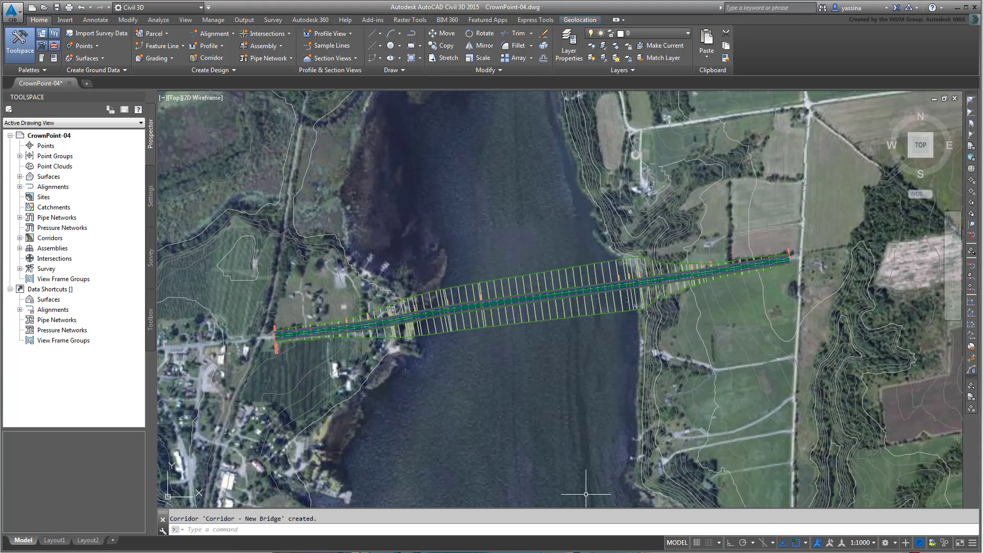
Select the newly built Corridor - New Bridge spanning the river.
{"action": "left_click", "coordinate": [548, 309]}
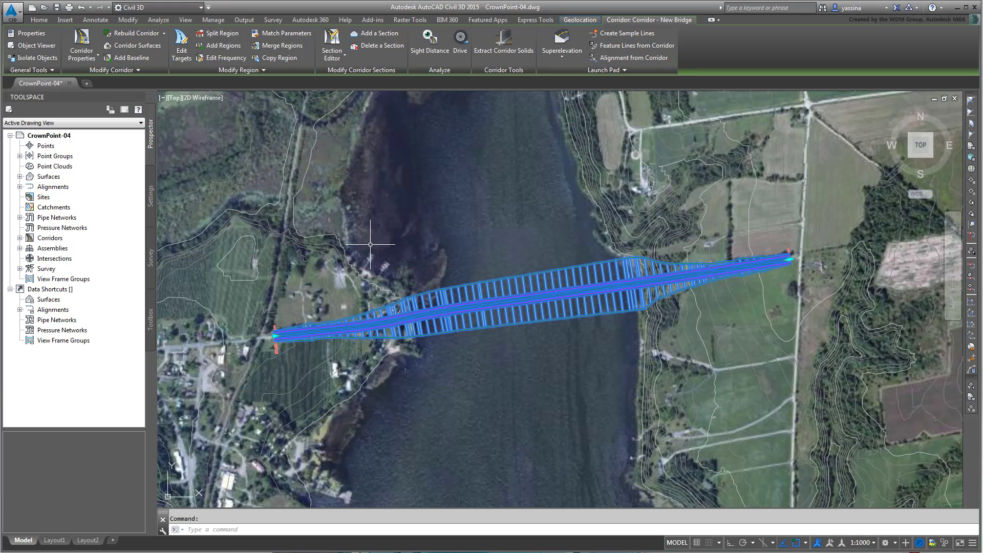
Open Corridor Properties and bring up the options for the single Bridge Ends region.
{"action": "left_click", "coordinate": [81, 53]}
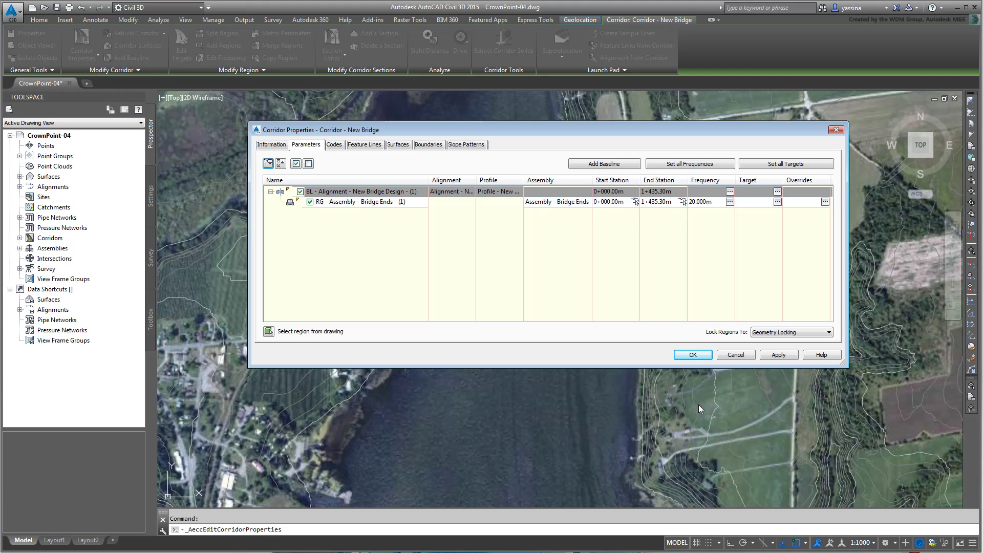
{"action": "right_click", "coordinate": [364, 203]}
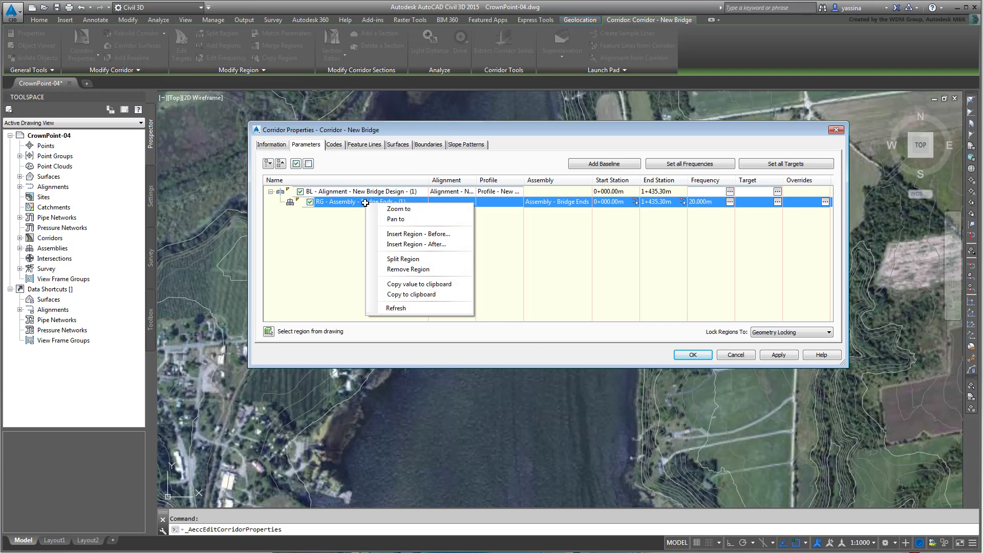
Split the Bridge Ends region at stations 0+301.36m and 1+166.45m near each abutment.
{"action": "left_click", "coordinate": [424, 259]}
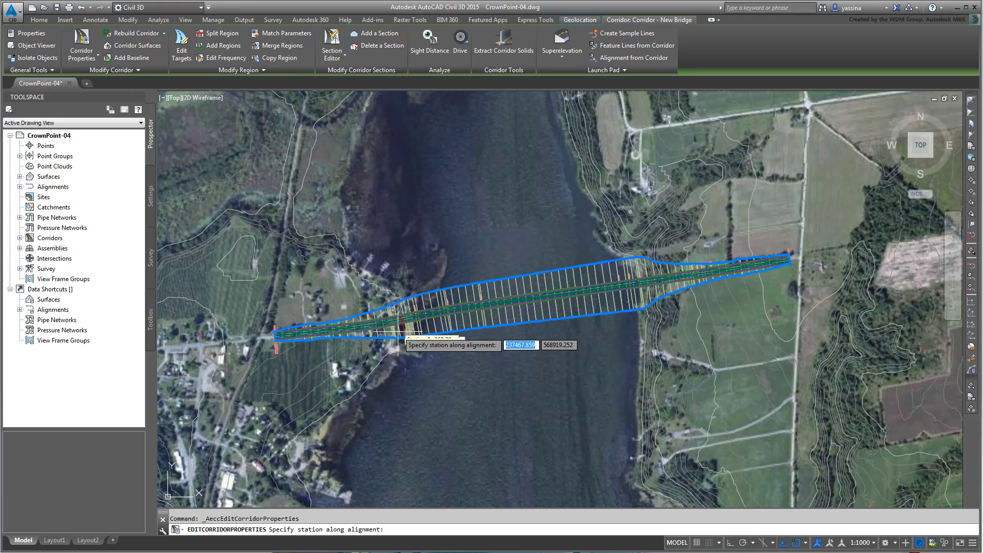
{"action": "scroll", "coordinate": [378, 338], "scroll_direction": "up", "scroll_amount": 8}
{"action": "scroll", "coordinate": [326, 378], "scroll_direction": "down", "scroll_amount": 2}
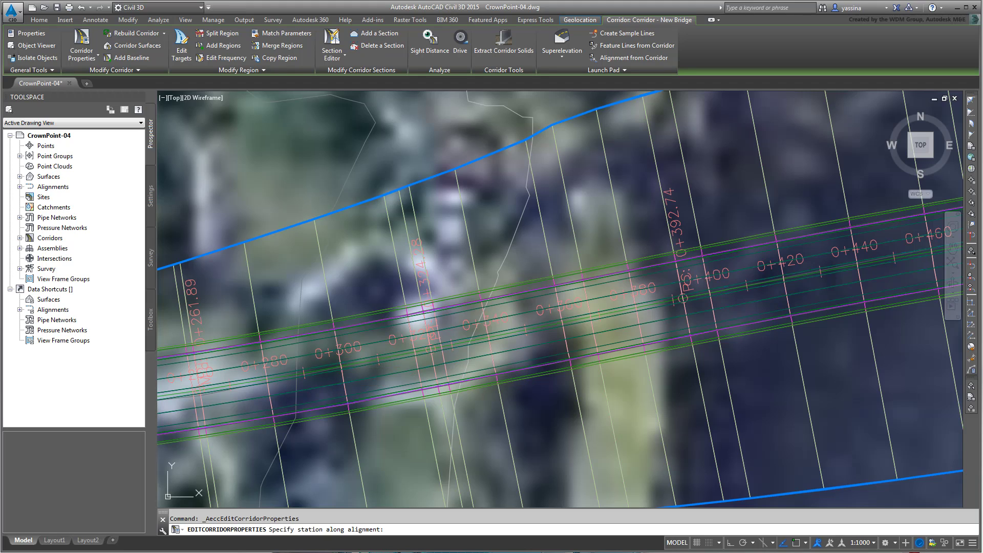
{"action": "scroll", "coordinate": [448, 366], "scroll_direction": "down", "scroll_amount": 6}
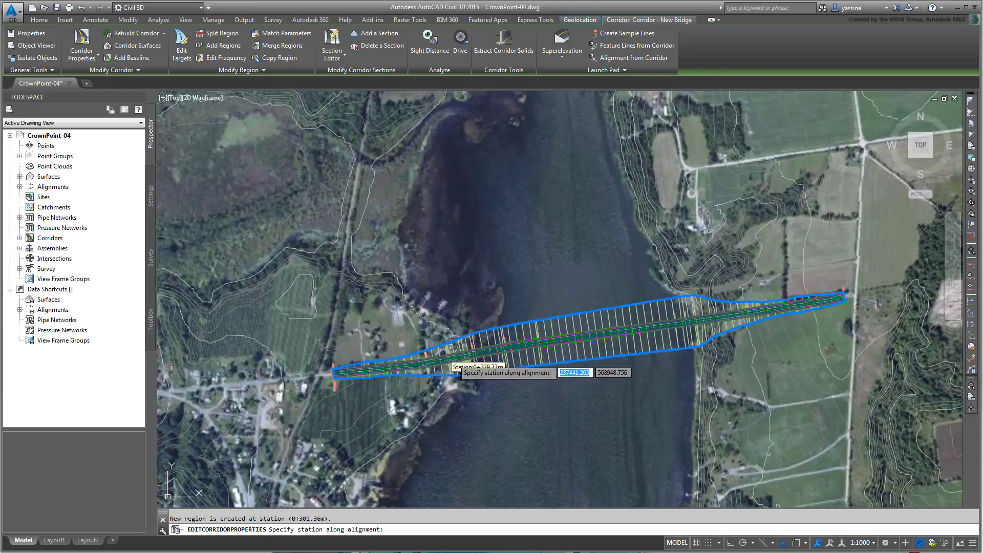
{"action": "scroll", "coordinate": [643, 340], "scroll_direction": "up", "scroll_amount": 2}
{"action": "scroll", "coordinate": [642, 338], "scroll_direction": "up", "scroll_amount": 6}
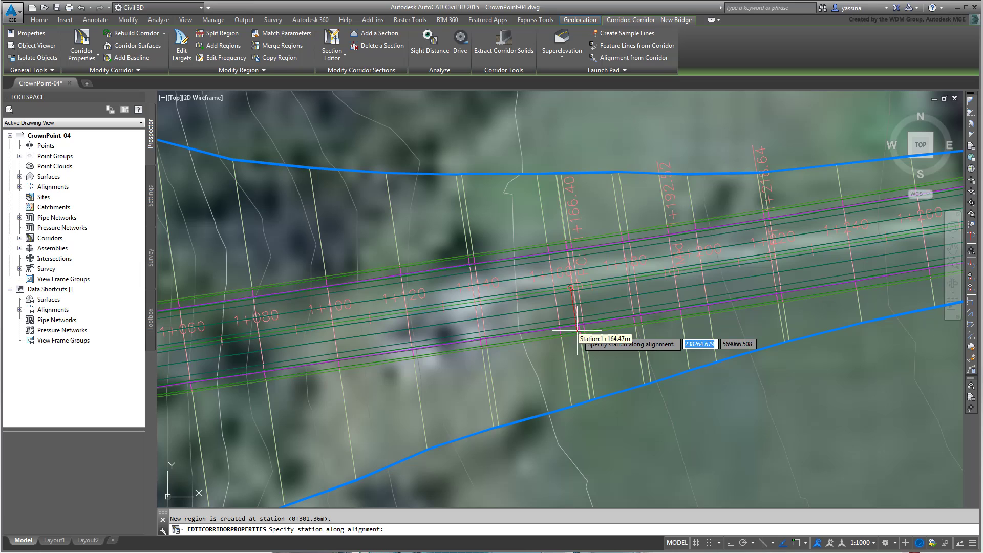
{"action": "left_click", "coordinate": [579, 287]}
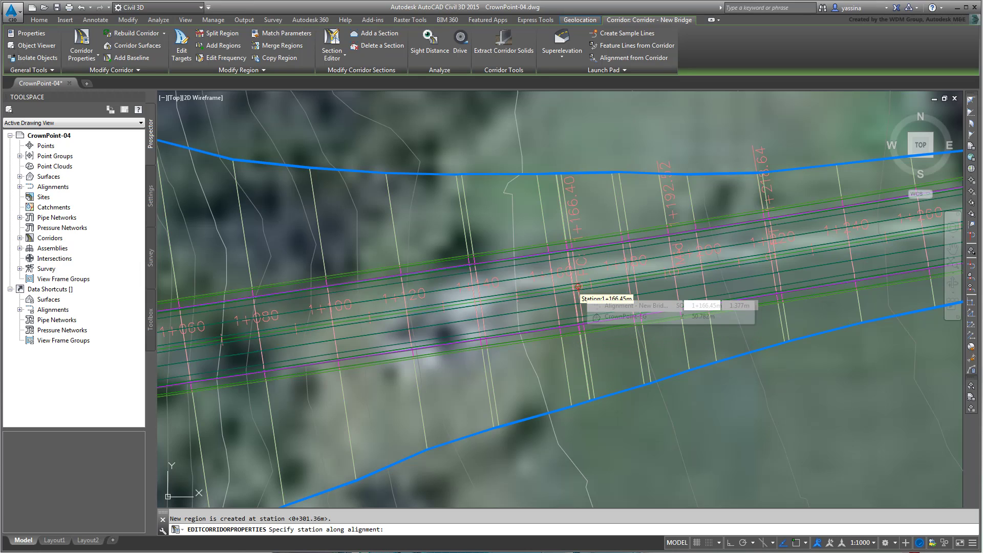
{"action": "scroll", "coordinate": [476, 313], "scroll_direction": "down", "scroll_amount": 8}
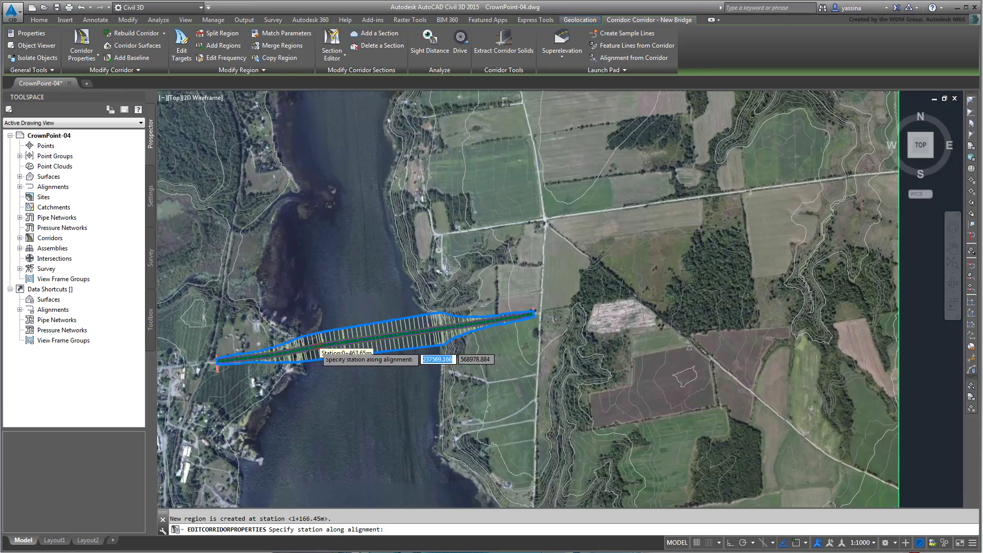
{"action": "scroll", "coordinate": [321, 343], "scroll_direction": "up", "scroll_amount": 5}
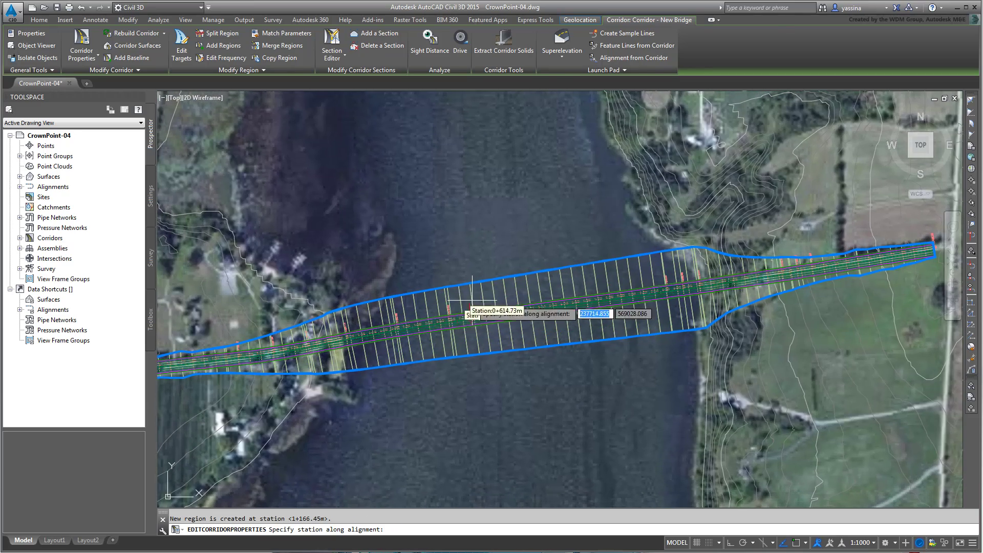
{"action": "scroll", "coordinate": [481, 286], "scroll_direction": "down", "scroll_amount": 3}
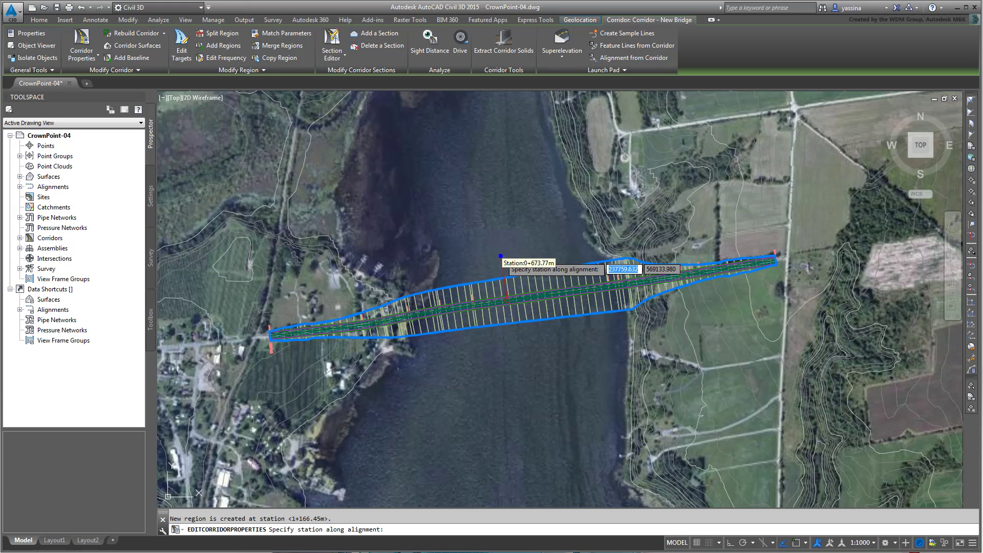
{"action": "key", "text": "Return"}
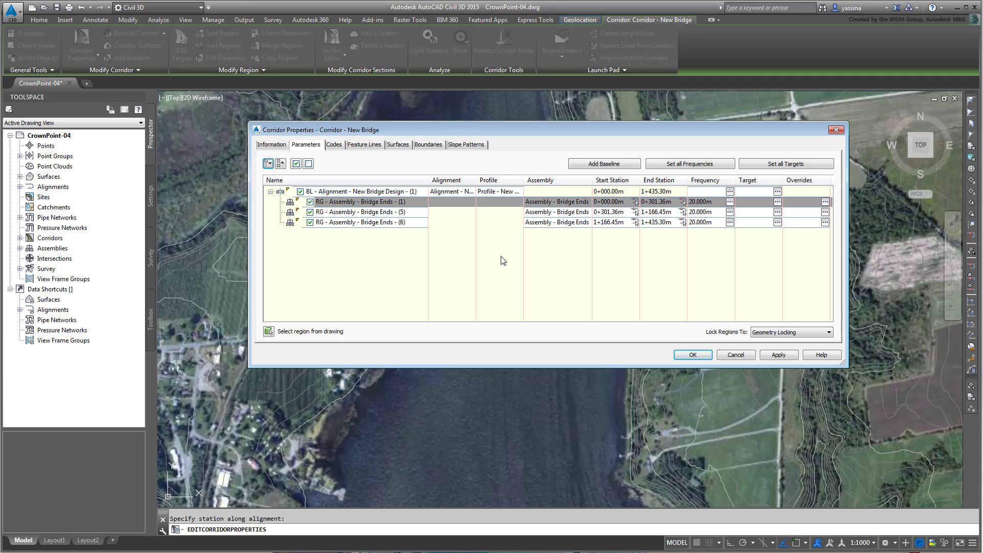
Set the first region's end station to 0+300.00m.
{"action": "left_click", "coordinate": [657, 202]}
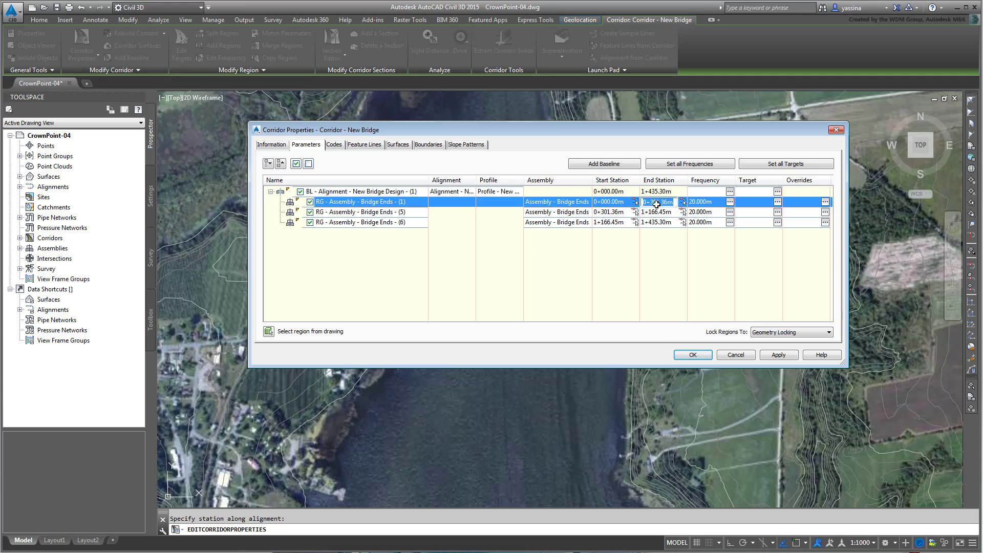
{"action": "type", "text": "300"}
{"action": "key", "text": "Return"}
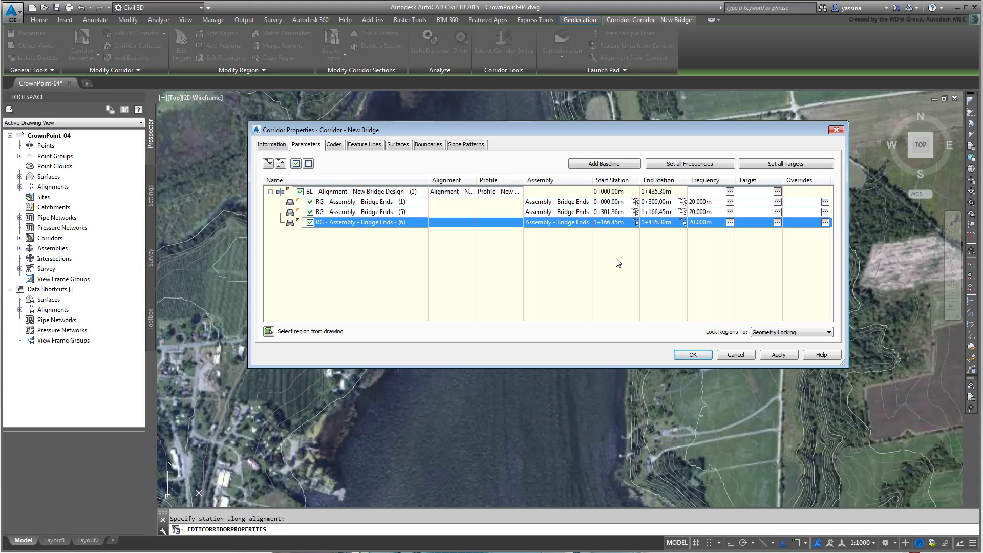
Set the middle region to run from 0+300.00m to 1+160.00m.
{"action": "left_click", "coordinate": [618, 212]}
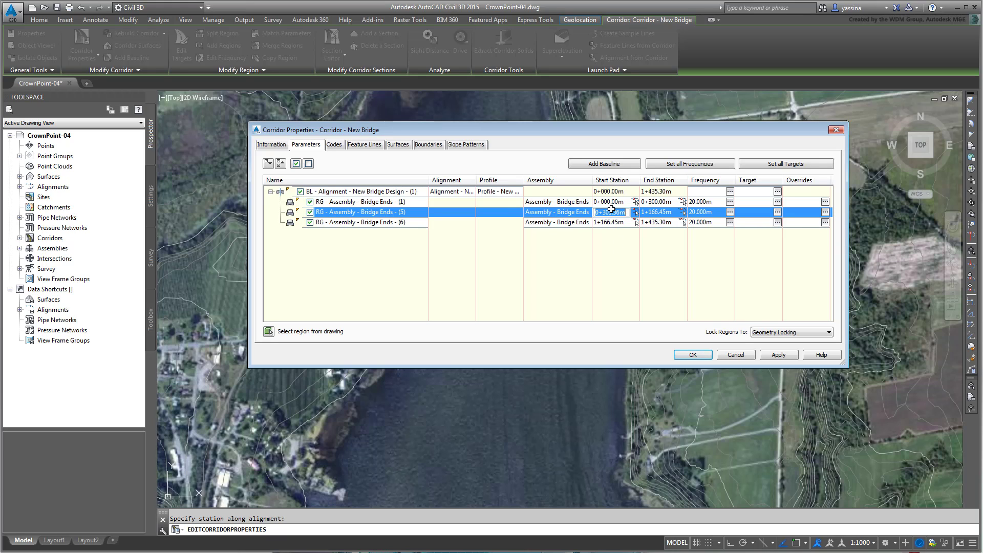
{"action": "left_click", "coordinate": [616, 212]}
{"action": "key", "text": "Delete"}
{"action": "key", "text": "Delete"}
{"action": "key", "text": "Delete"}
{"action": "key", "text": "Delete"}
{"action": "key", "text": "Delete"}
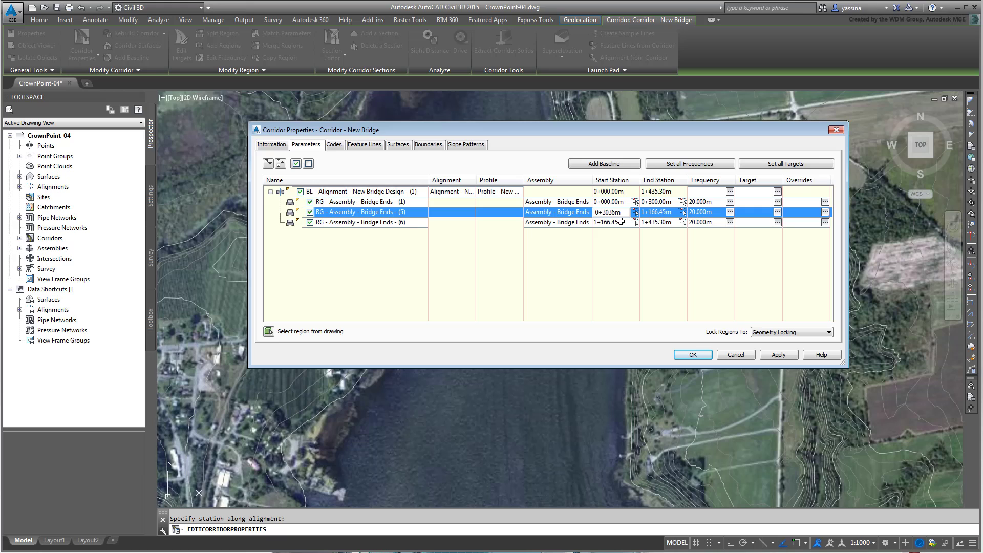
{"action": "type", "text": "0"}
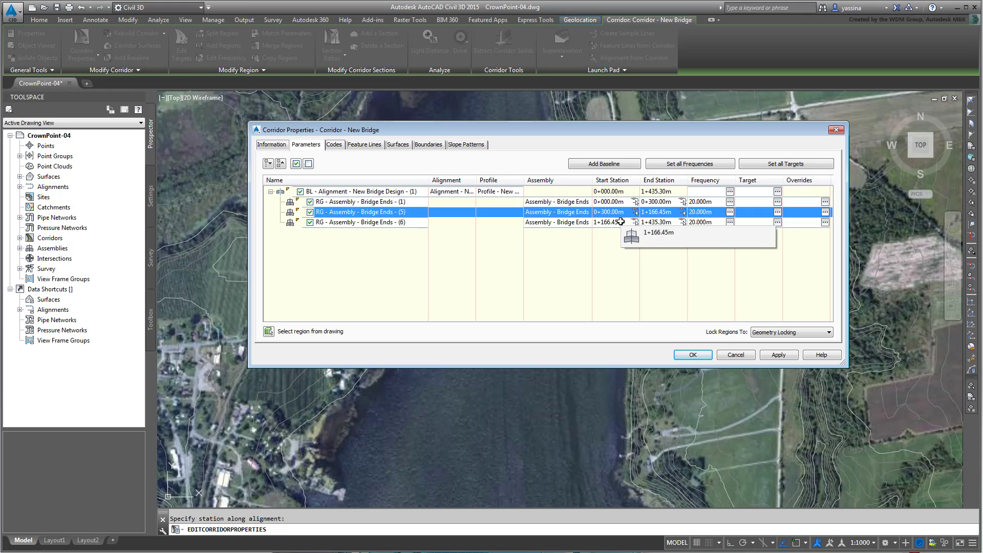
{"action": "left_click", "coordinate": [656, 212]}
{"action": "left_click", "coordinate": [656, 212]}
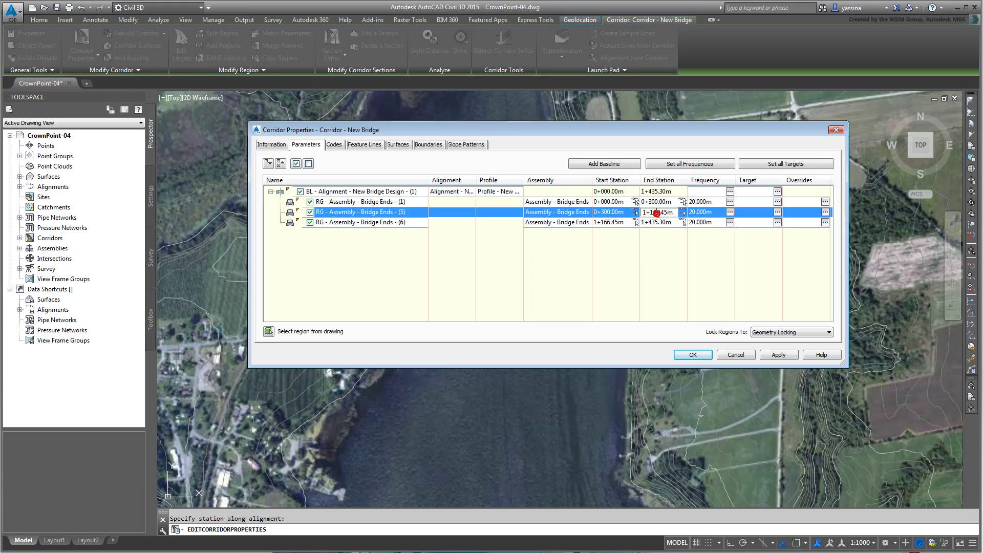
{"action": "key", "text": "Delete"}
{"action": "key", "text": "Delete"}
{"action": "key", "text": "Delete"}
{"action": "key", "text": "Delete"}
{"action": "type", "text": "0"}
{"action": "key", "text": "Return"}
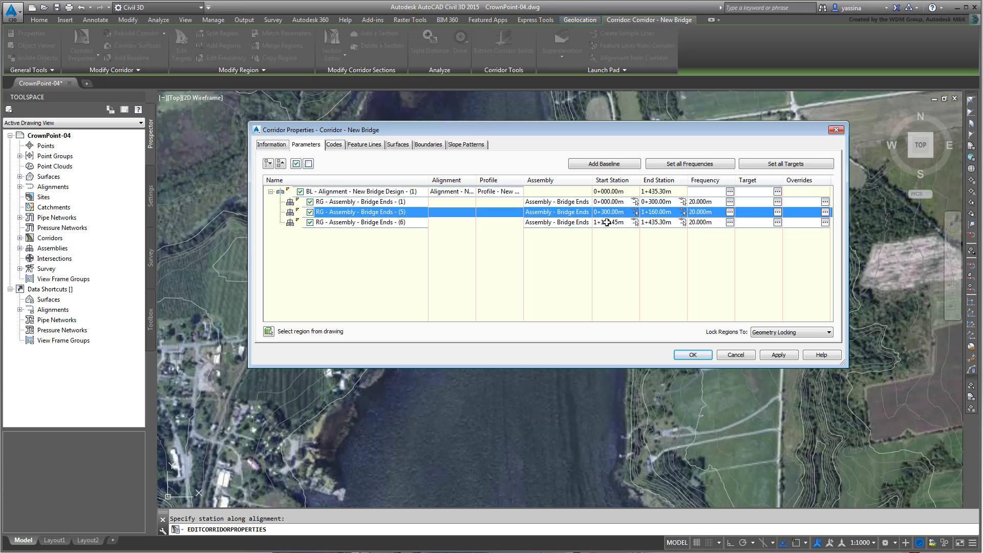
Assign Assembly - Bridge Over Water to the middle region.
{"action": "double_click", "coordinate": [585, 212]}
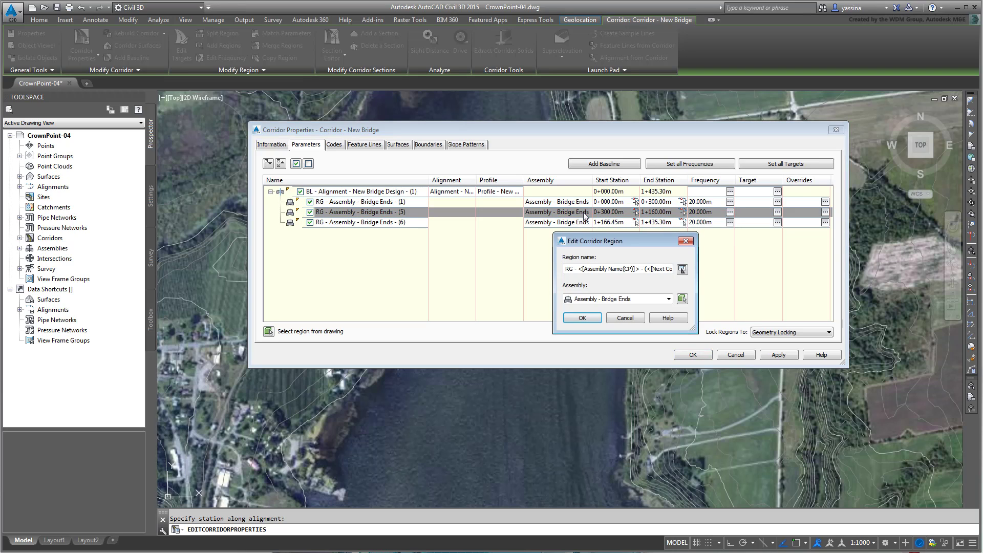
{"action": "left_click", "coordinate": [667, 299]}
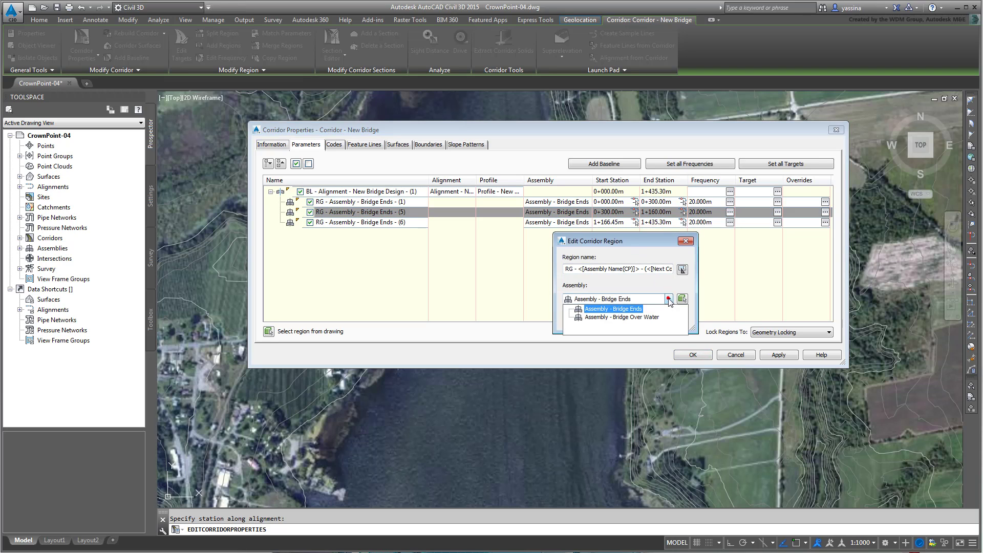
{"action": "left_click", "coordinate": [625, 316]}
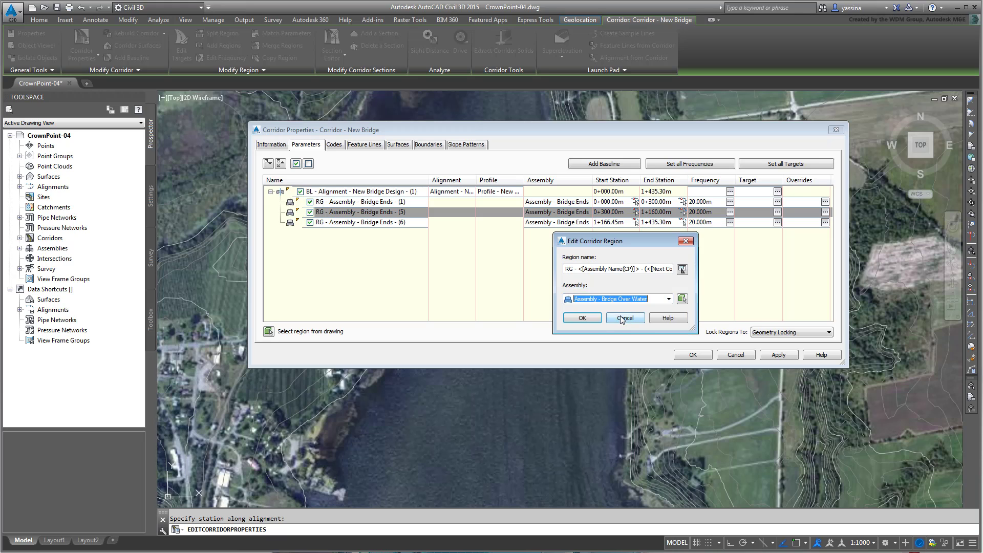
{"action": "left_click", "coordinate": [584, 318]}
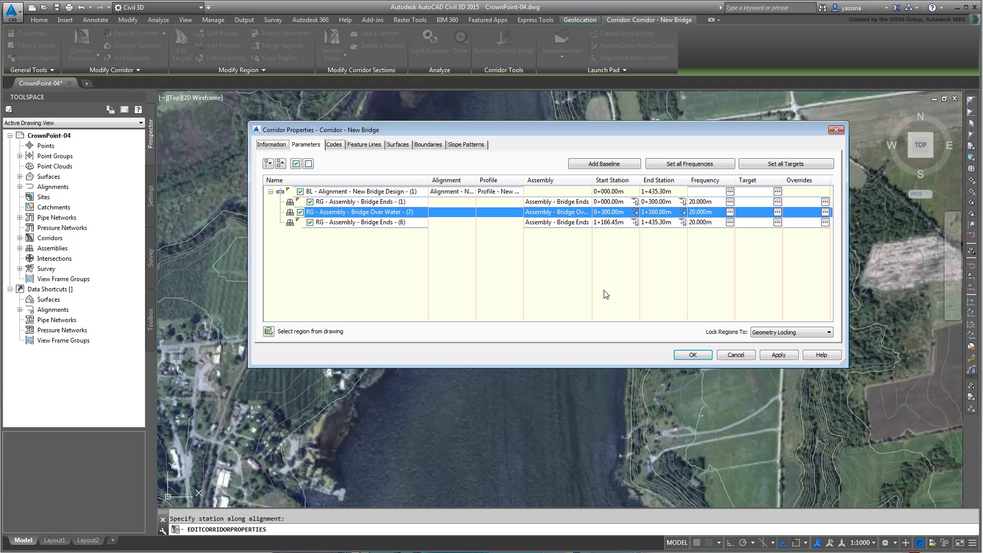
Set the last region's start station to 1+160.00m.
{"action": "left_click", "coordinate": [608, 223]}
{"action": "type", "text": "1+1645m"}
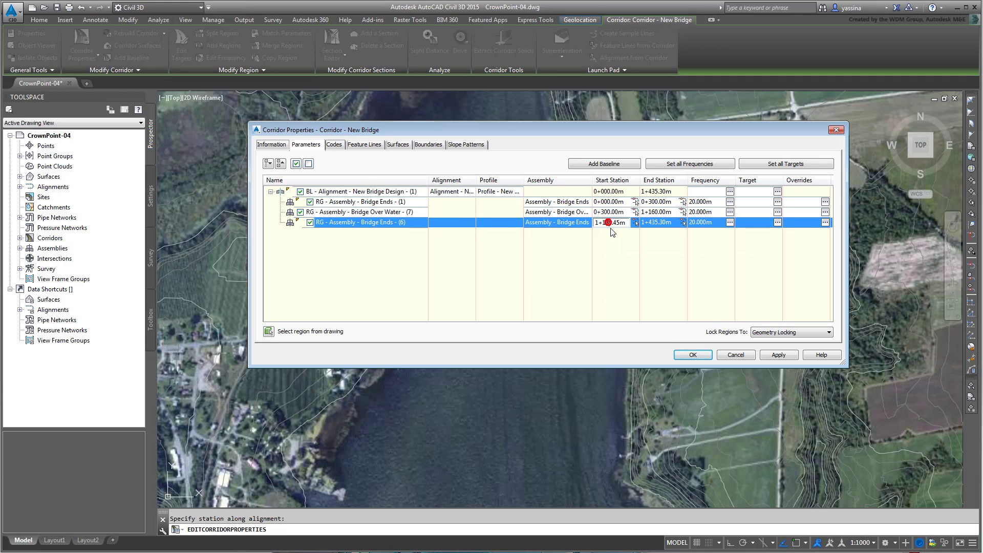
{"action": "key", "text": "BackSpace"}
{"action": "key", "text": "BackSpace"}
{"action": "key", "text": "BackSpace"}
{"action": "type", "text": "0"}
{"action": "key", "text": "Return"}
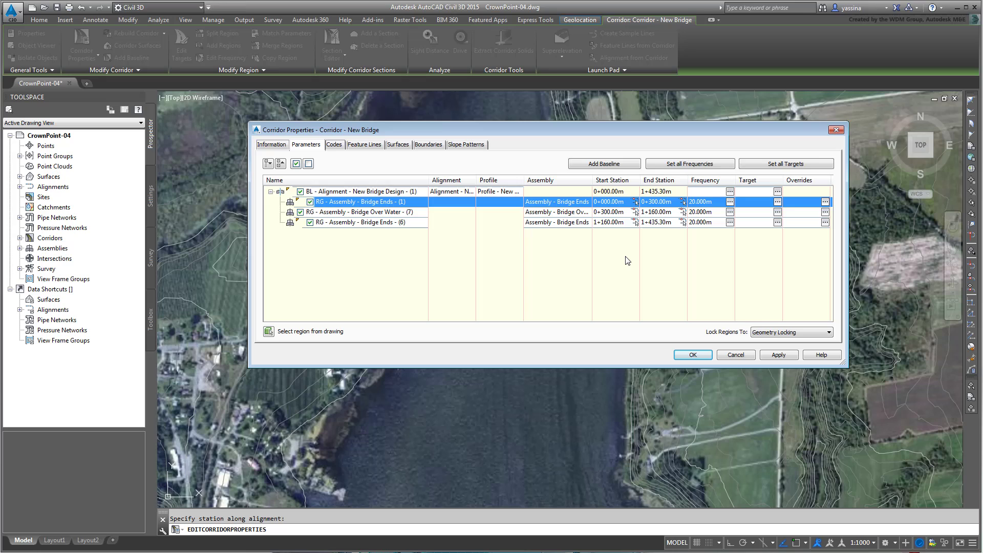
Apply the property changes and rebuild the corridor.
{"action": "left_click", "coordinate": [691, 356]}
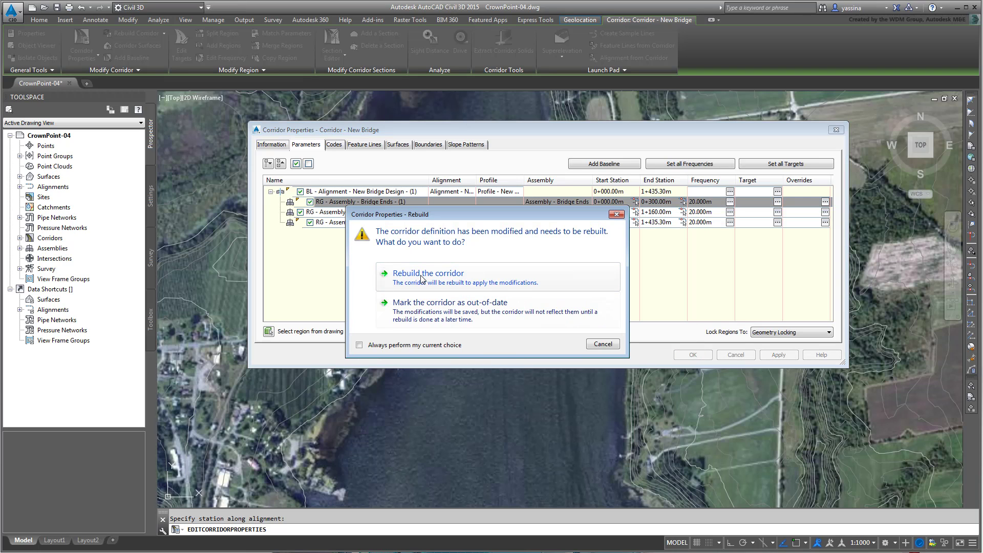
{"action": "left_click", "coordinate": [480, 276]}
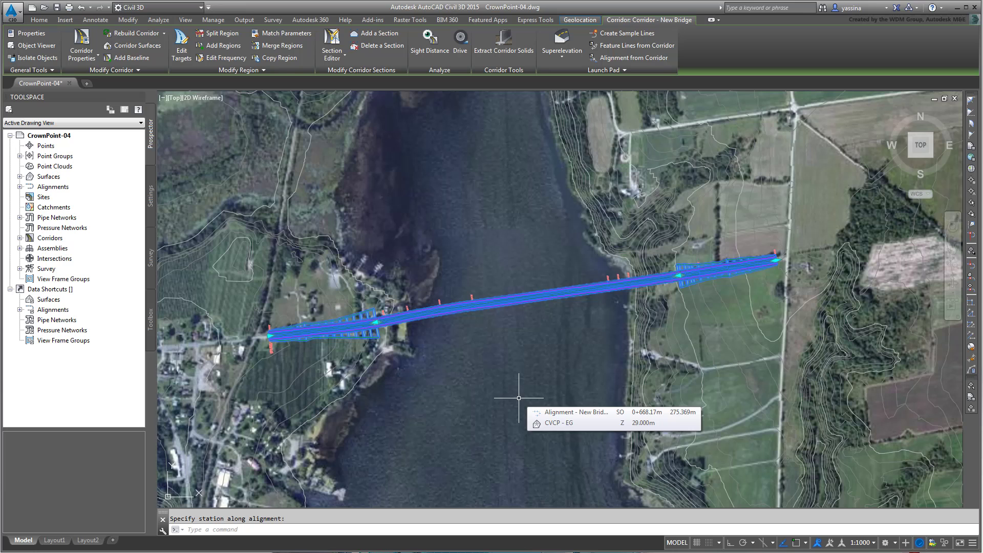
{"action": "key", "text": "Escape"}
{"action": "key", "text": "Escape"}
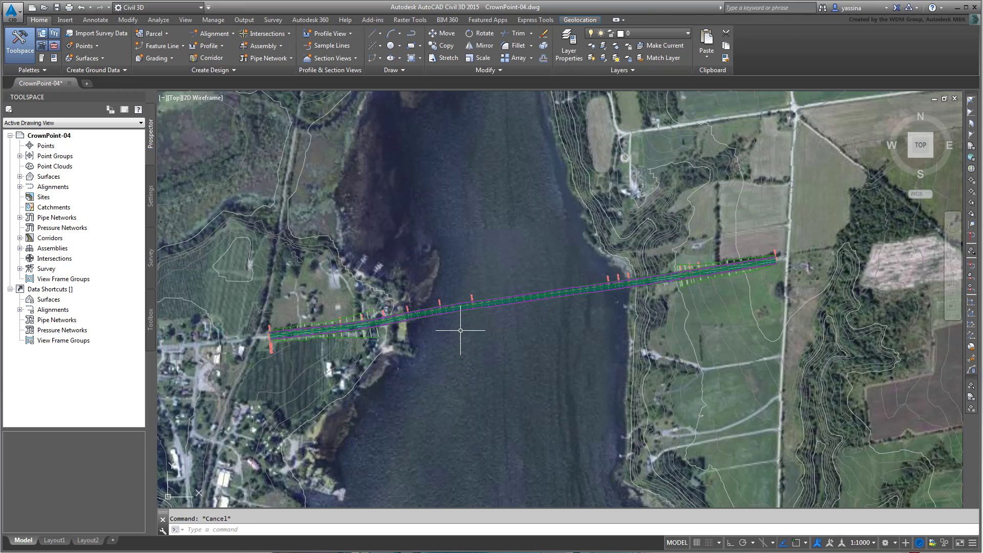
Select the rebuilt corridor and frame the whole river crossing to inspect its regions.
{"action": "left_click", "coordinate": [468, 306]}
{"action": "scroll", "coordinate": [367, 337], "scroll_direction": "up", "scroll_amount": 4}
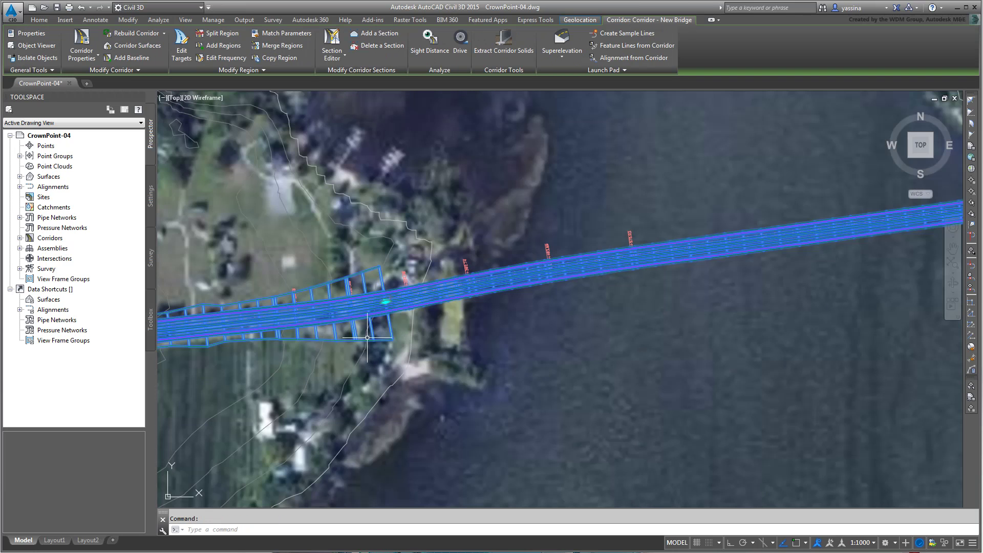
{"action": "scroll", "coordinate": [406, 351], "scroll_direction": "down", "scroll_amount": 3}
{"action": "scroll", "coordinate": [461, 368], "scroll_direction": "up", "scroll_amount": 4}
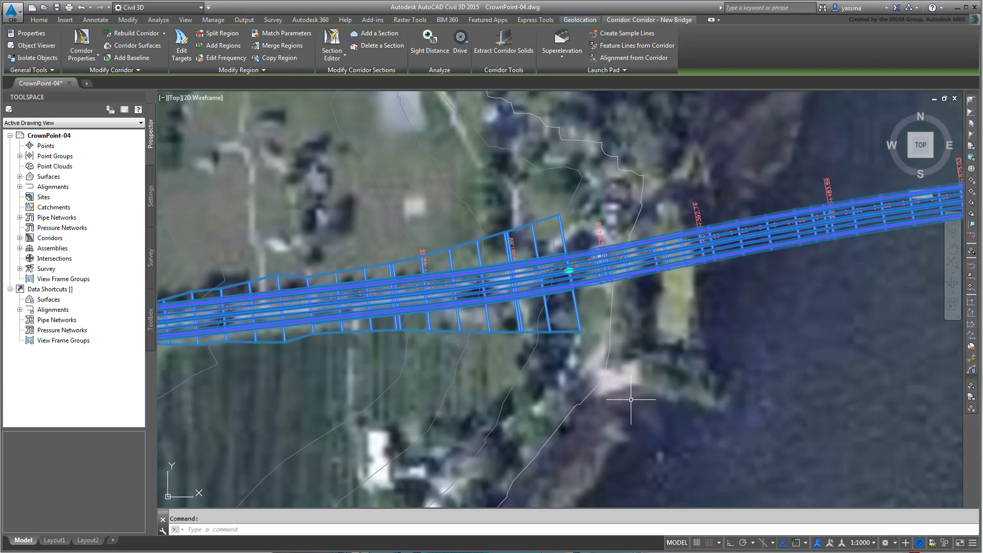
{"action": "scroll", "coordinate": [658, 363], "scroll_direction": "down", "scroll_amount": 4}
{"action": "middle_click_drag", "start_coordinate": [746, 351], "coordinate": [343, 395]}
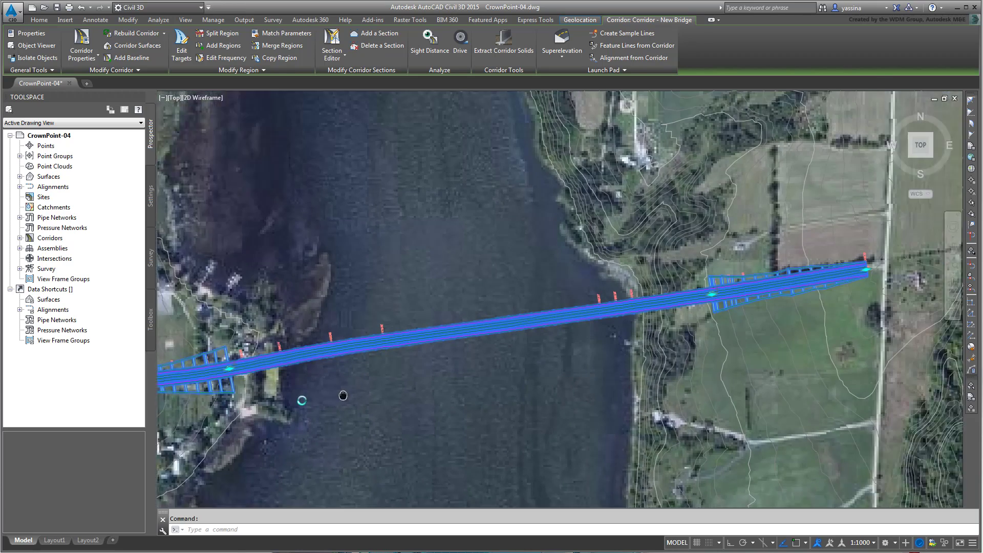
{"action": "scroll", "coordinate": [343, 395], "scroll_direction": "down", "scroll_amount": 1}
{"action": "scroll", "coordinate": [610, 351], "scroll_direction": "up", "scroll_amount": 6}
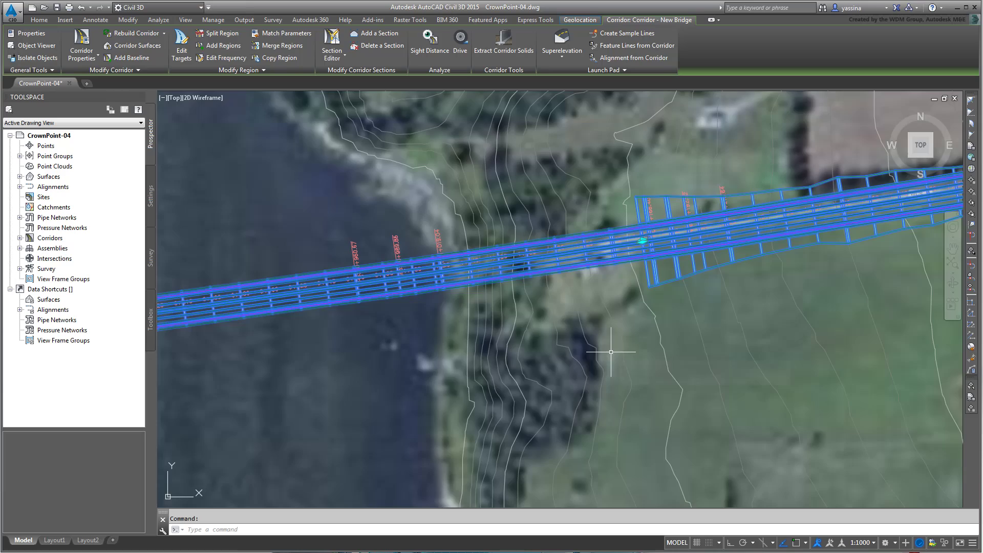
{"action": "scroll", "coordinate": [610, 352], "scroll_direction": "down", "scroll_amount": 5}
{"action": "middle_click_drag", "start_coordinate": [424, 394], "coordinate": [504, 362]}
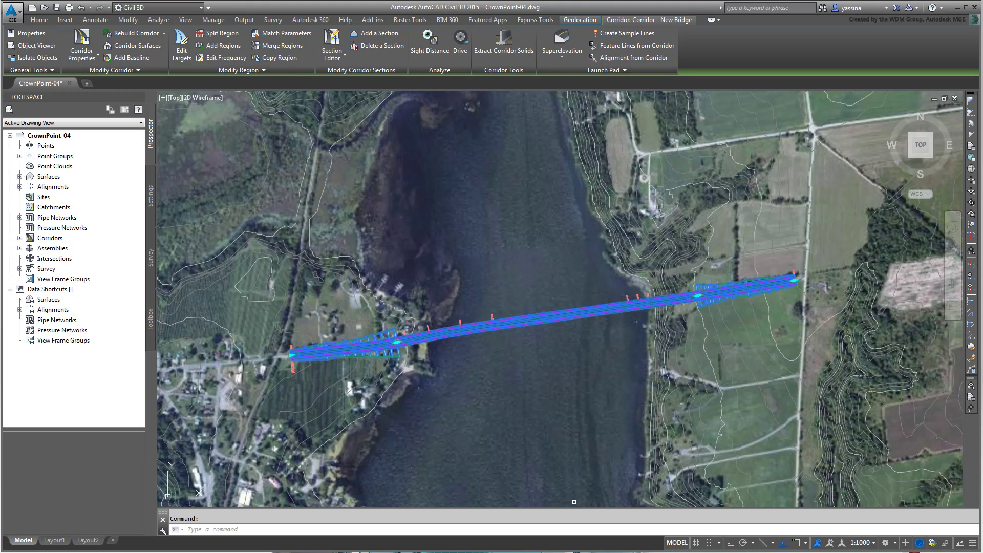
Reopen Corridor Properties and change the first region's end station to 0+299.99m.
{"action": "left_click", "coordinate": [84, 45]}
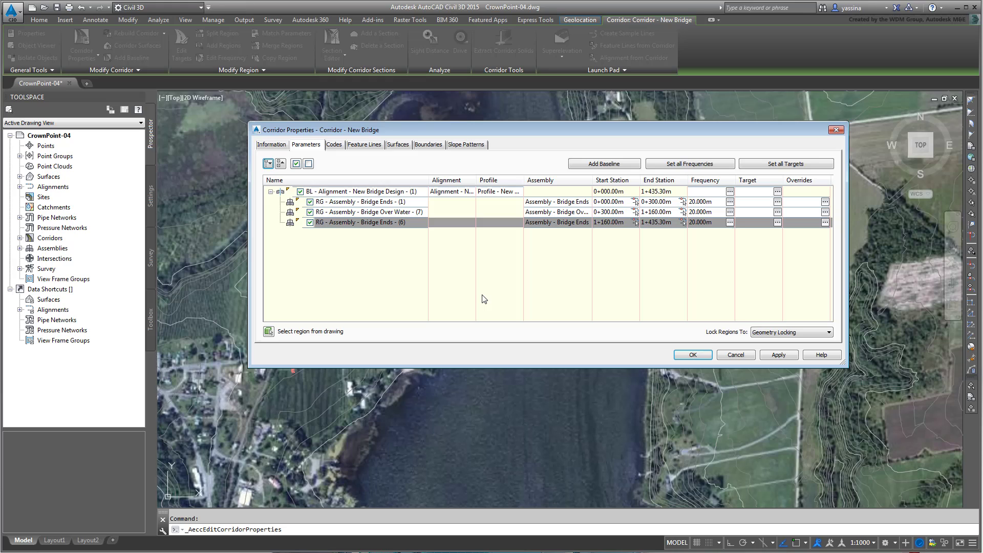
{"action": "left_click", "coordinate": [663, 202]}
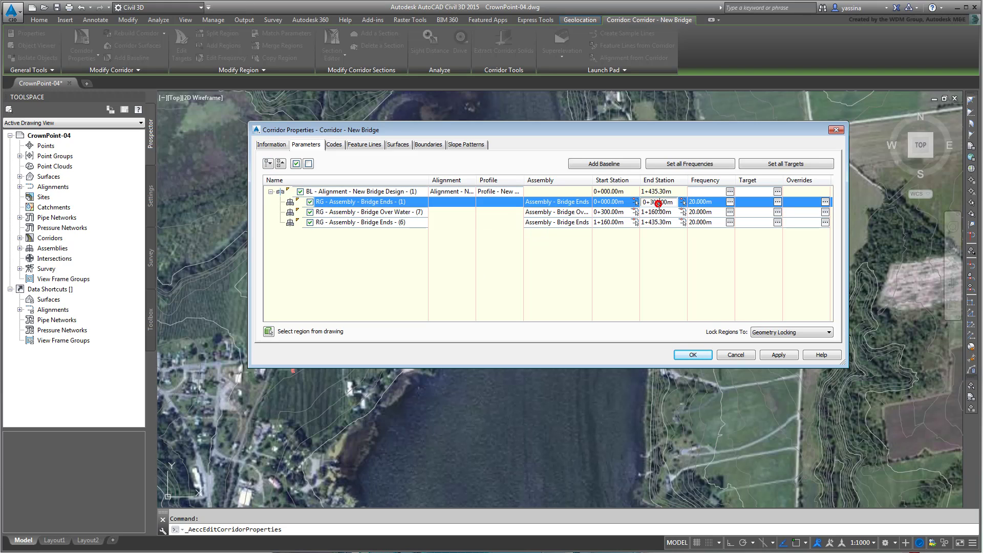
{"action": "left_click_drag", "start_coordinate": [650, 203], "coordinate": [666, 203]}
{"action": "type", "text": "299.99m"}
Change the over-water region's end station to 1+159.99m and confirm.
{"action": "left_click", "coordinate": [659, 212]}
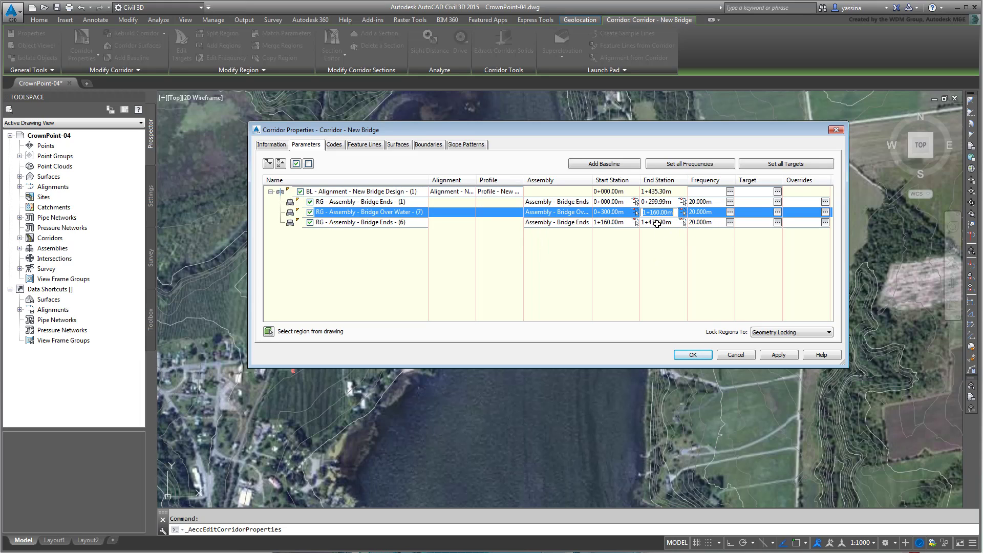
{"action": "left_click", "coordinate": [655, 212]}
{"action": "left_click_drag", "start_coordinate": [653, 211], "coordinate": [666, 213]}
{"action": "type", "text": "59.99"}
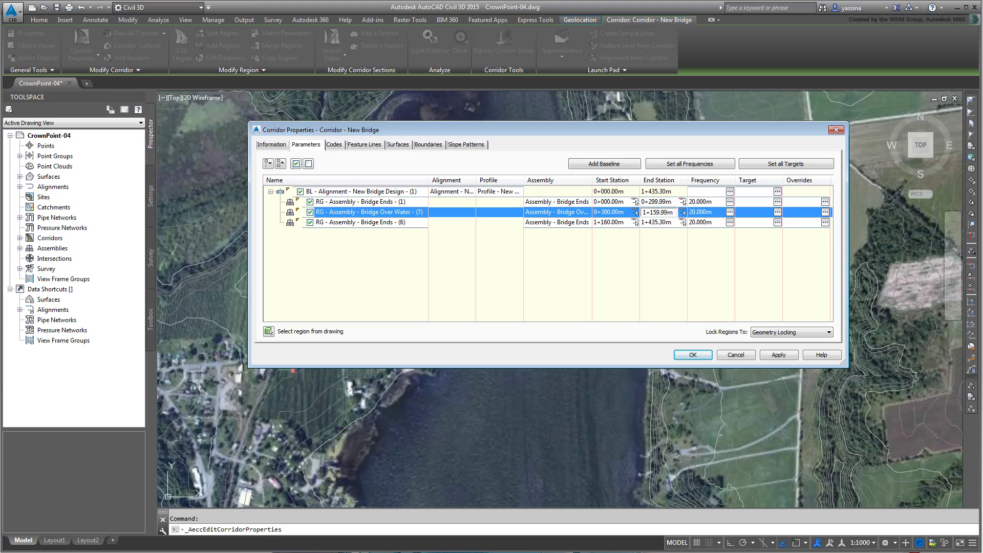
{"action": "left_click", "coordinate": [659, 258]}
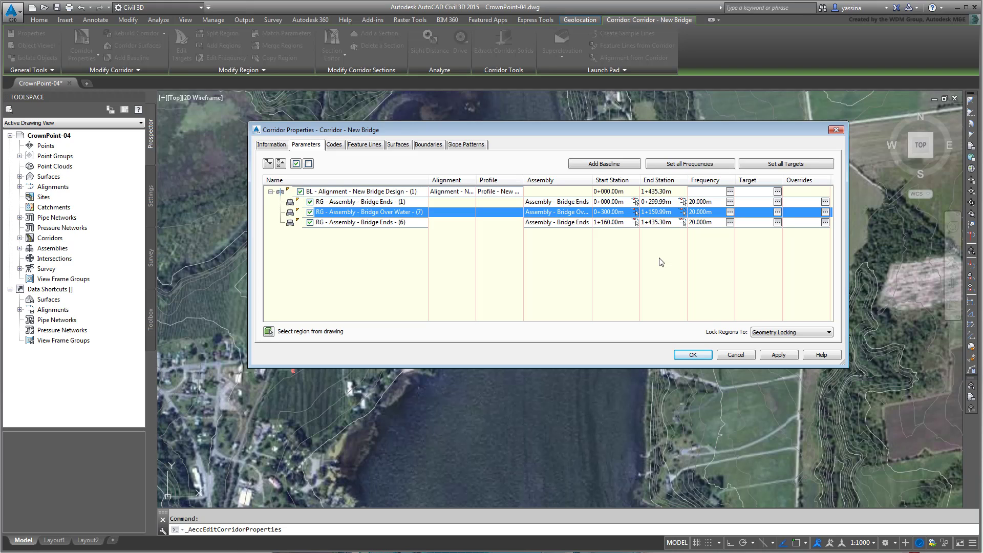
Apply the revised region stations (0+299.99m and 1+159.99m) and rebuild Corridor - New Bridge.
{"action": "left_click", "coordinate": [692, 355]}
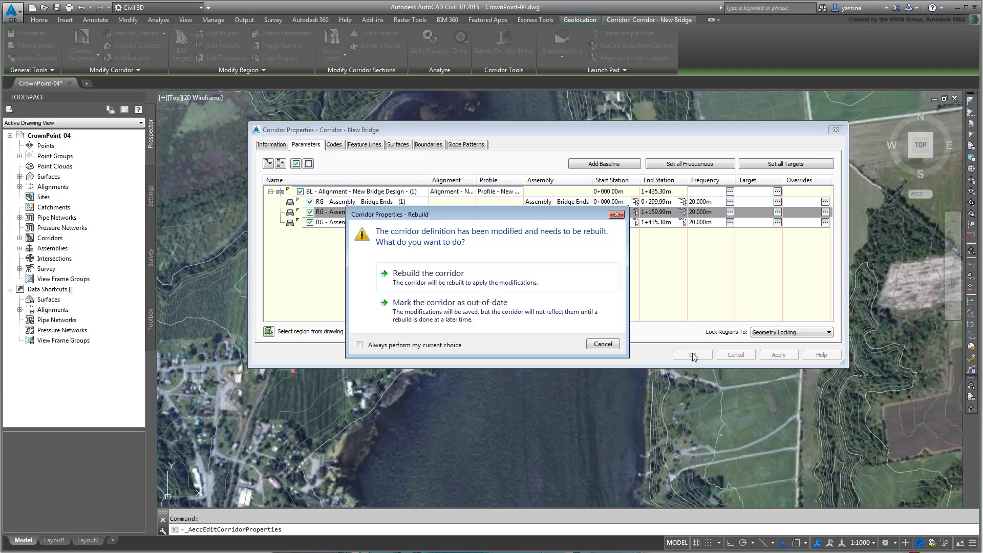
{"action": "left_click", "coordinate": [429, 281]}
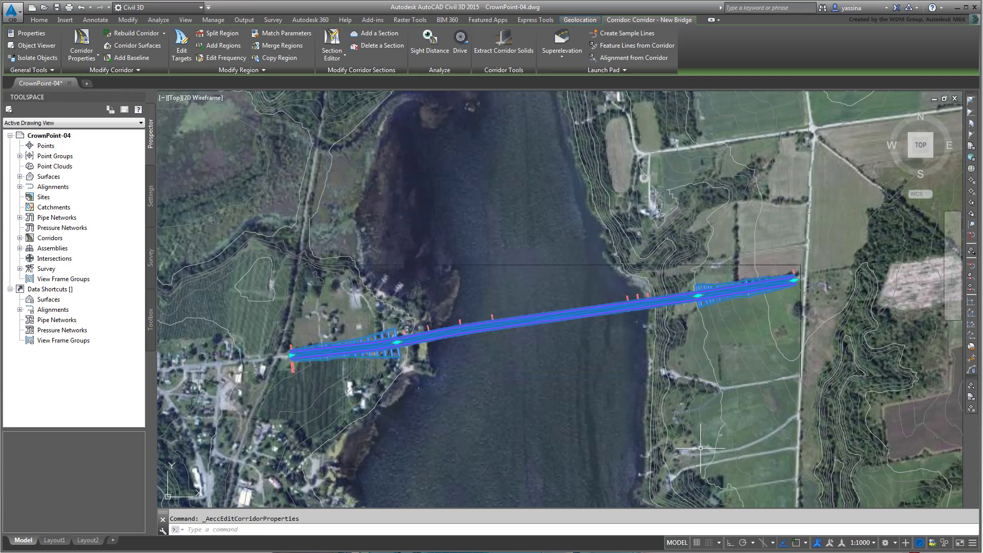